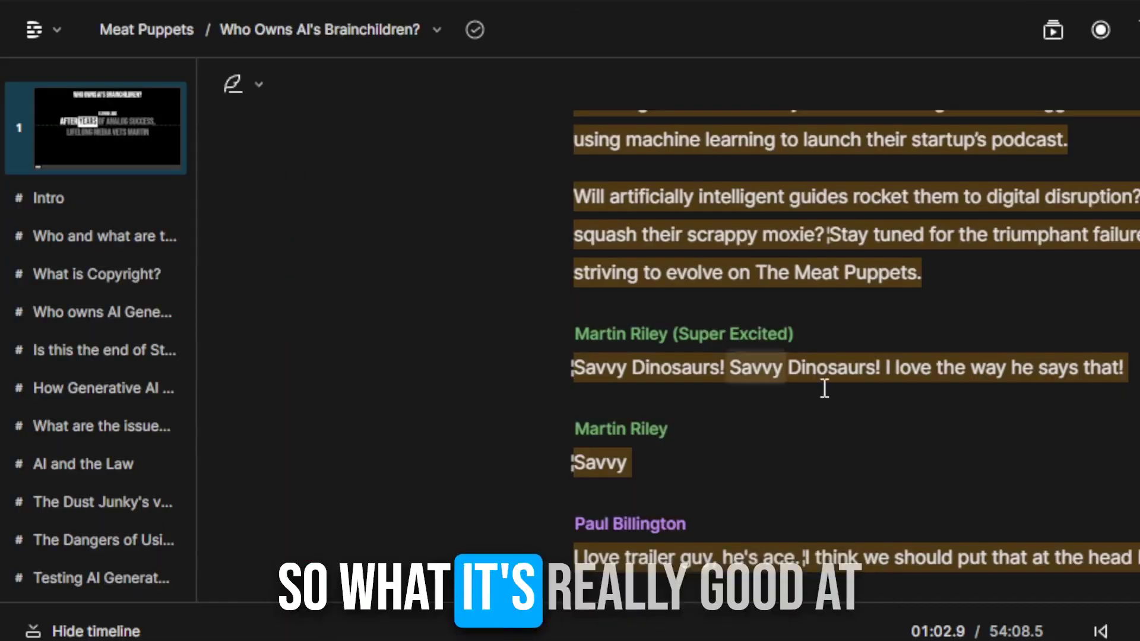
- Skim the whole transcript, then put the playhead at 00:53.8 before 'digital' in 'Exploring a digital future'
{"action": "scroll", "coordinate": [481, 310], "scroll_direction": "down", "scroll_amount": 2}
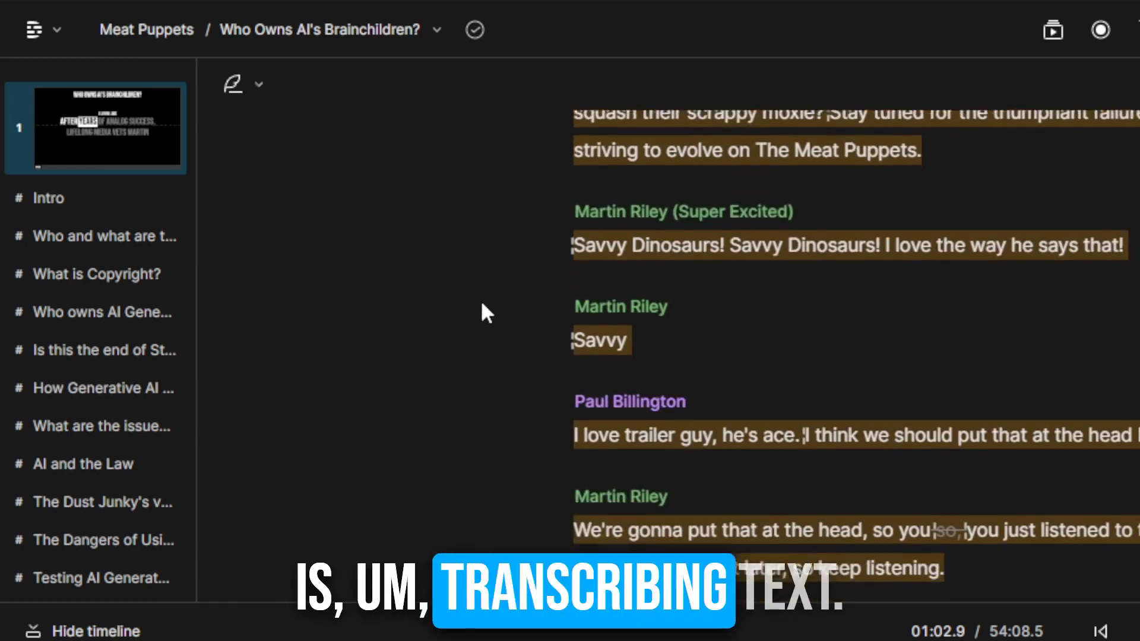
{"action": "scroll", "coordinate": [480, 311], "scroll_direction": "up", "scroll_amount": 2}
{"action": "scroll", "coordinate": [489, 333], "scroll_direction": "up", "scroll_amount": 3}
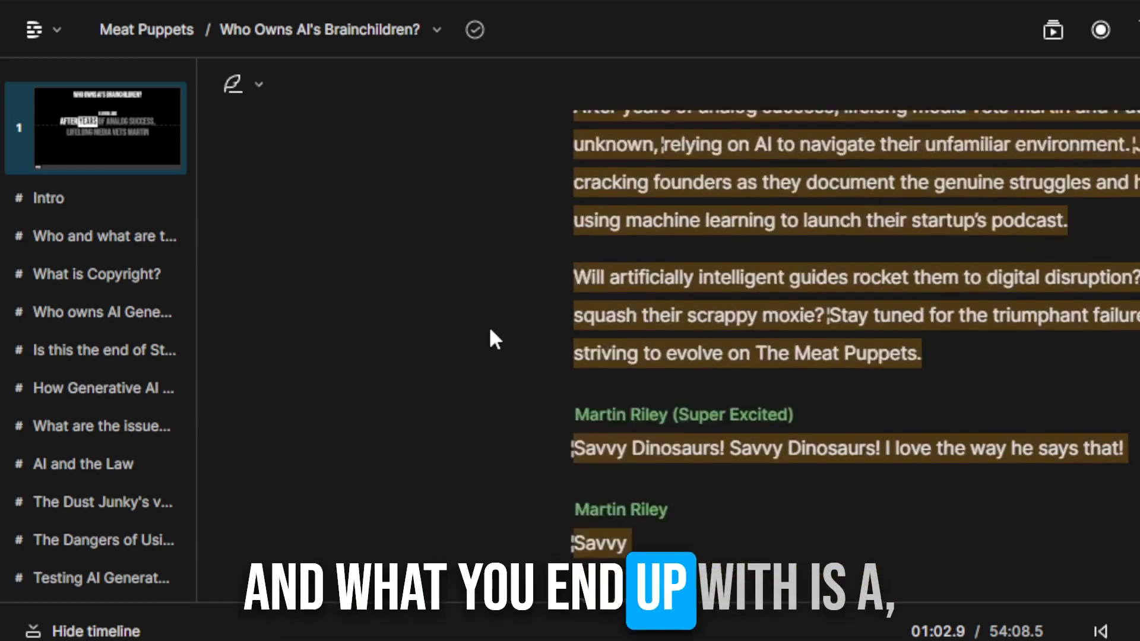
{"action": "scroll", "coordinate": [489, 334], "scroll_direction": "down", "scroll_amount": 4}
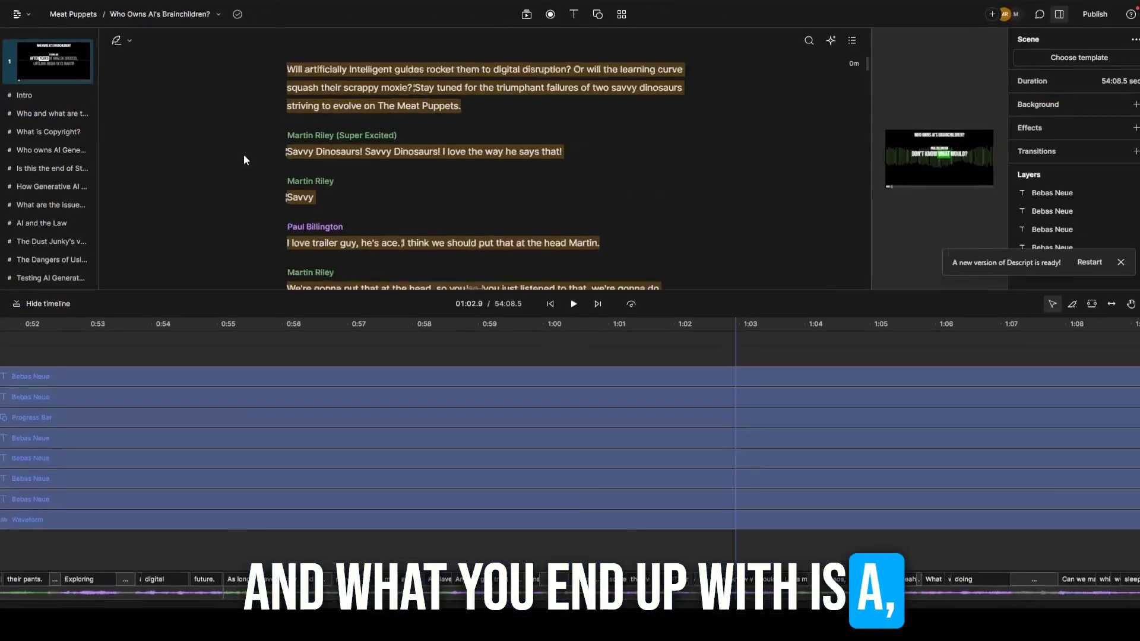
{"action": "scroll", "coordinate": [255, 159], "scroll_direction": "down", "scroll_amount": 2}
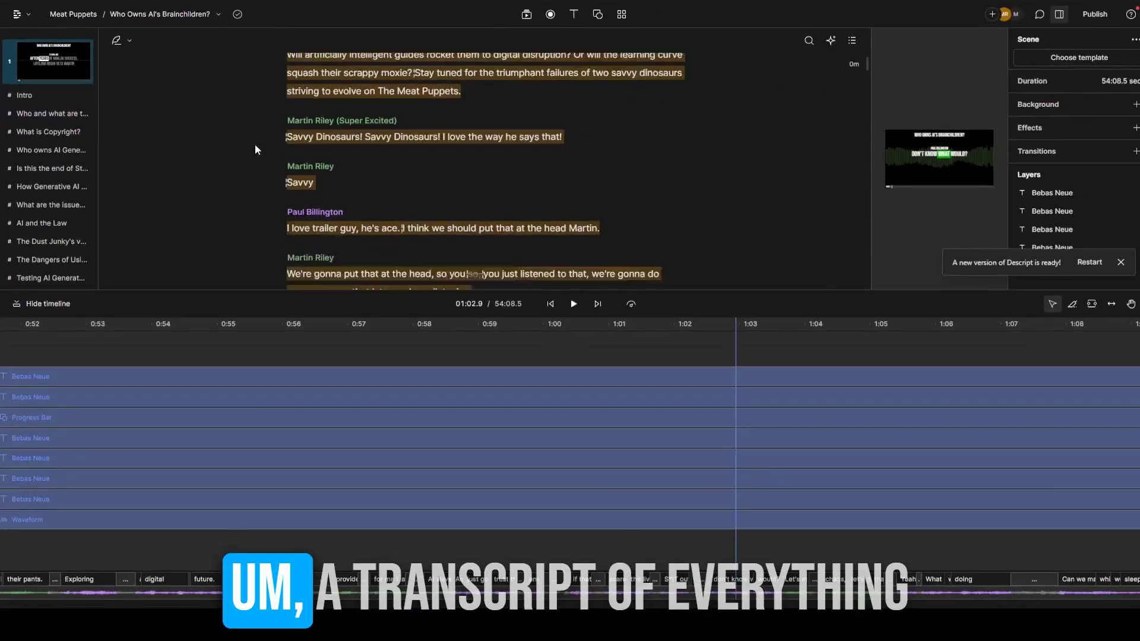
{"action": "scroll", "coordinate": [297, 166], "scroll_direction": "up", "scroll_amount": 2}
{"action": "scroll", "coordinate": [333, 172], "scroll_direction": "down", "scroll_amount": 5}
{"action": "scroll", "coordinate": [333, 171], "scroll_direction": "down", "scroll_amount": 15}
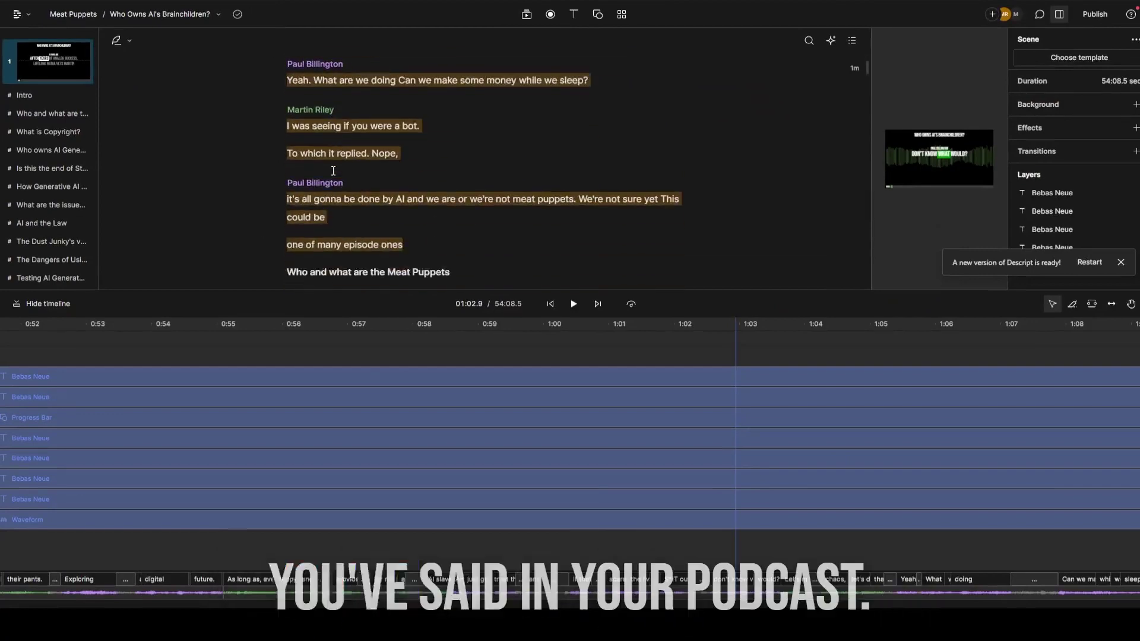
{"action": "scroll", "coordinate": [356, 166], "scroll_direction": "up", "scroll_amount": 3}
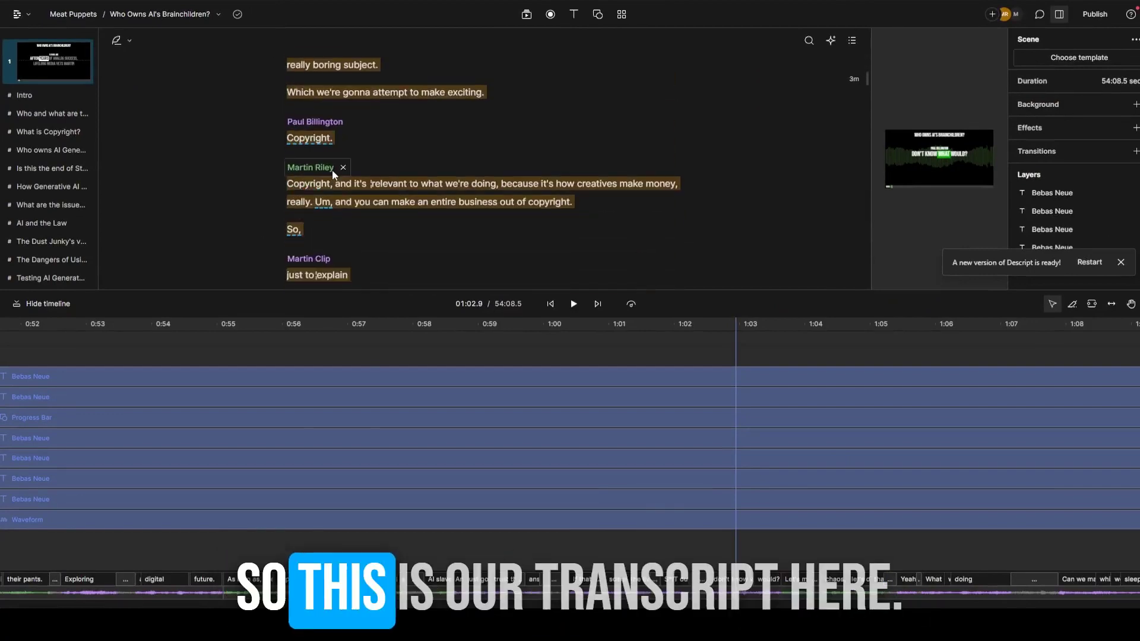
{"action": "scroll", "coordinate": [368, 155], "scroll_direction": "down", "scroll_amount": 2}
{"action": "scroll", "coordinate": [378, 149], "scroll_direction": "up", "scroll_amount": 2}
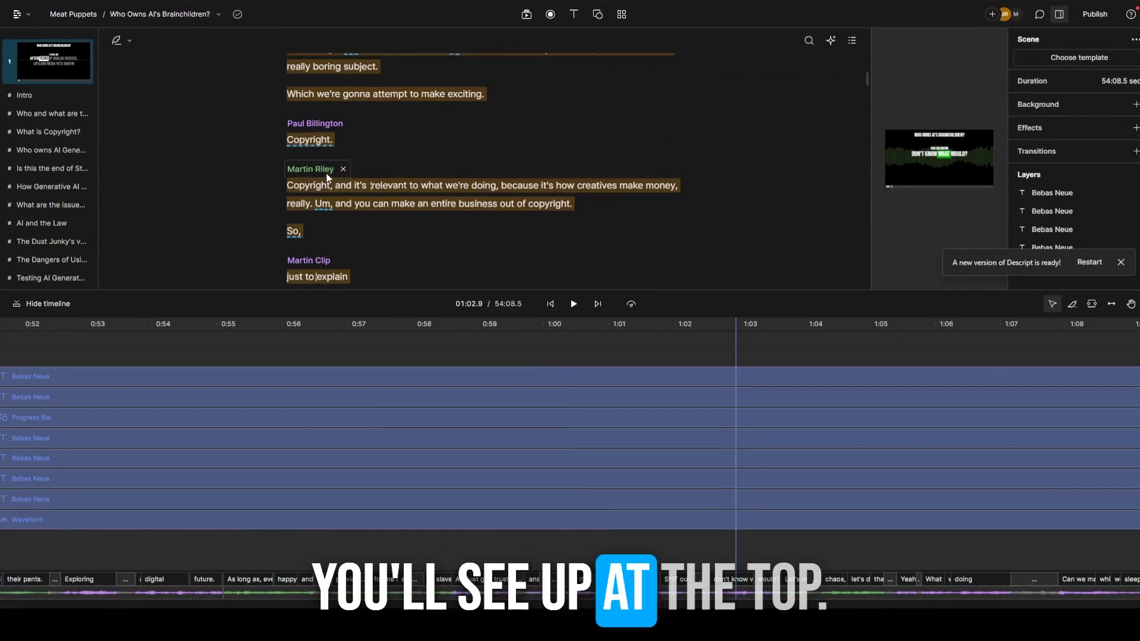
{"action": "scroll", "coordinate": [332, 172], "scroll_direction": "up", "scroll_amount": 10}
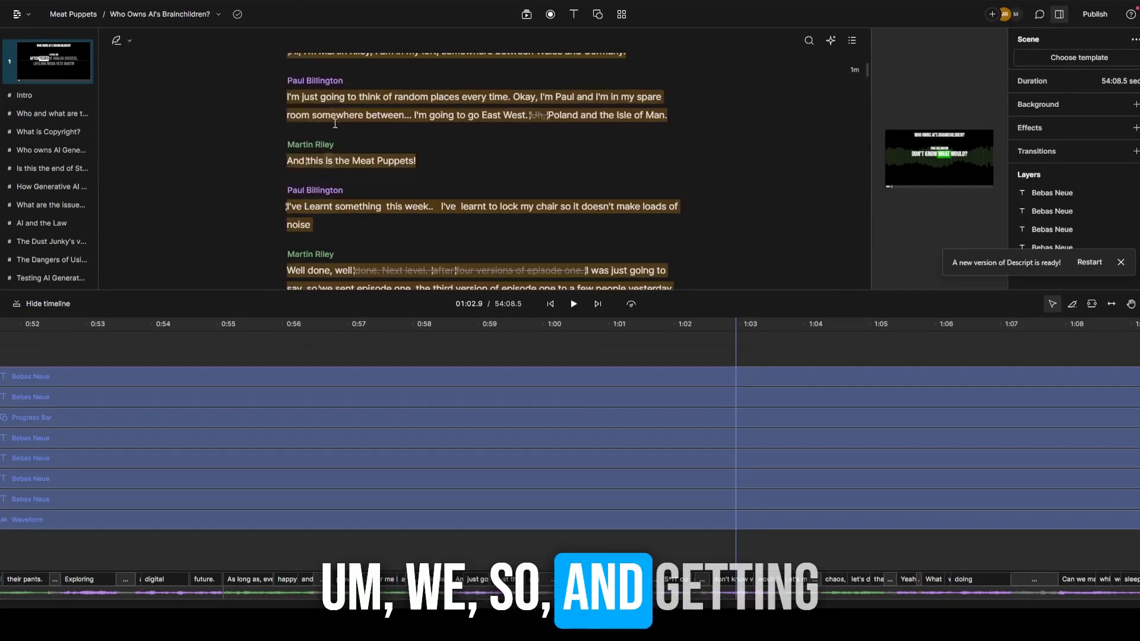
{"action": "scroll", "coordinate": [327, 139], "scroll_direction": "up", "scroll_amount": 10}
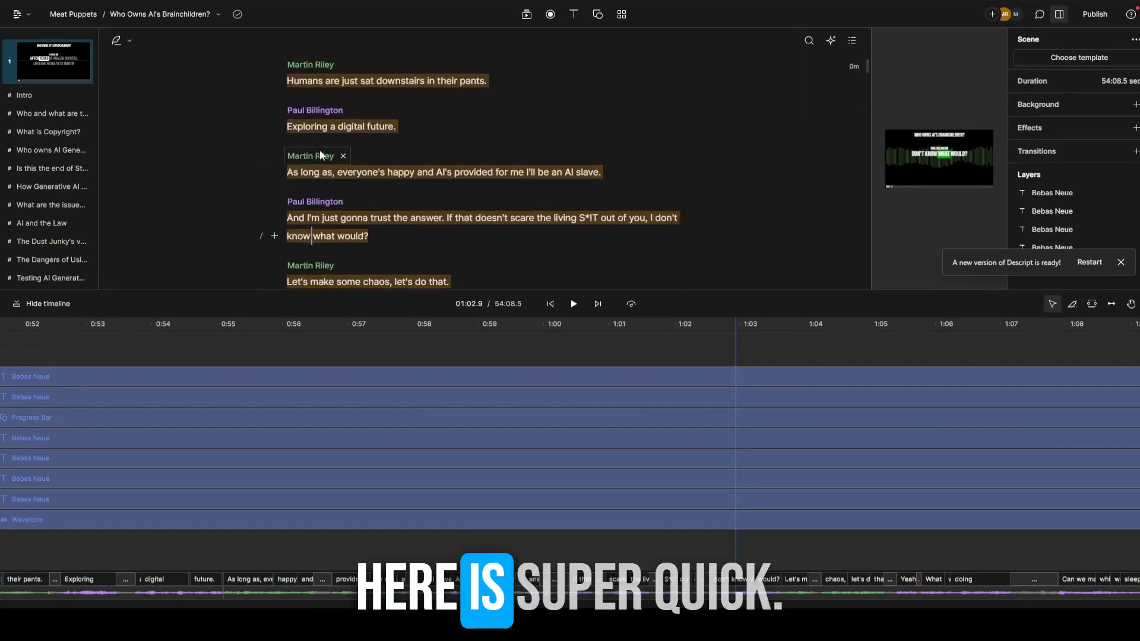
{"action": "left_click", "coordinate": [338, 126]}
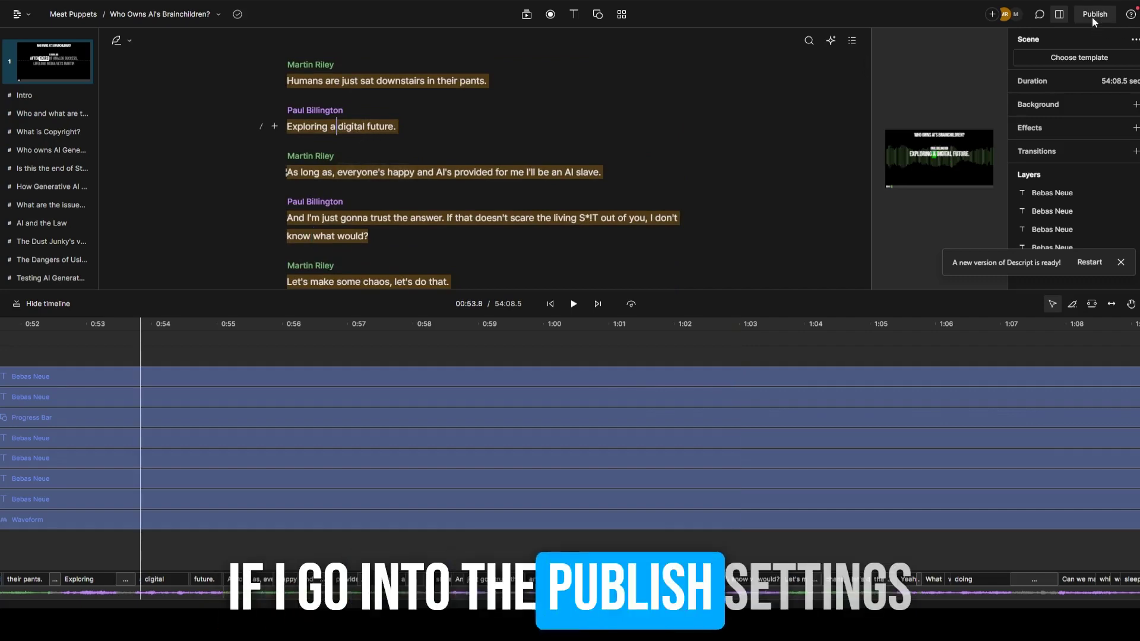
- Bring up the Transcript export options under Publish > Export for the episode
{"action": "left_click", "coordinate": [1095, 16]}
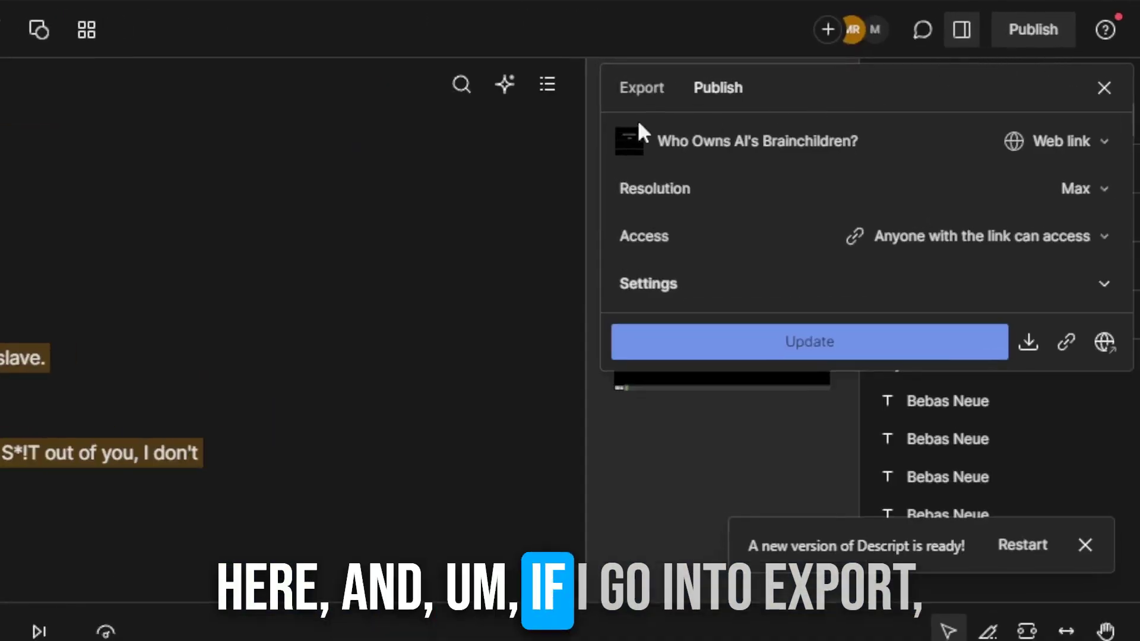
{"action": "left_click", "coordinate": [647, 87]}
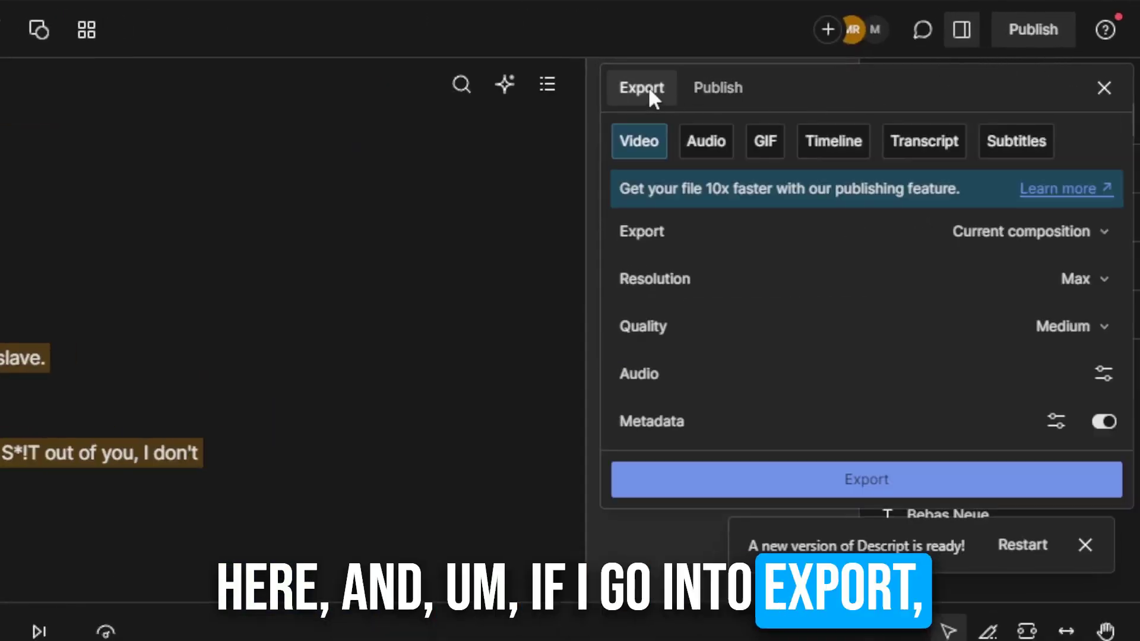
{"action": "left_click", "coordinate": [924, 158]}
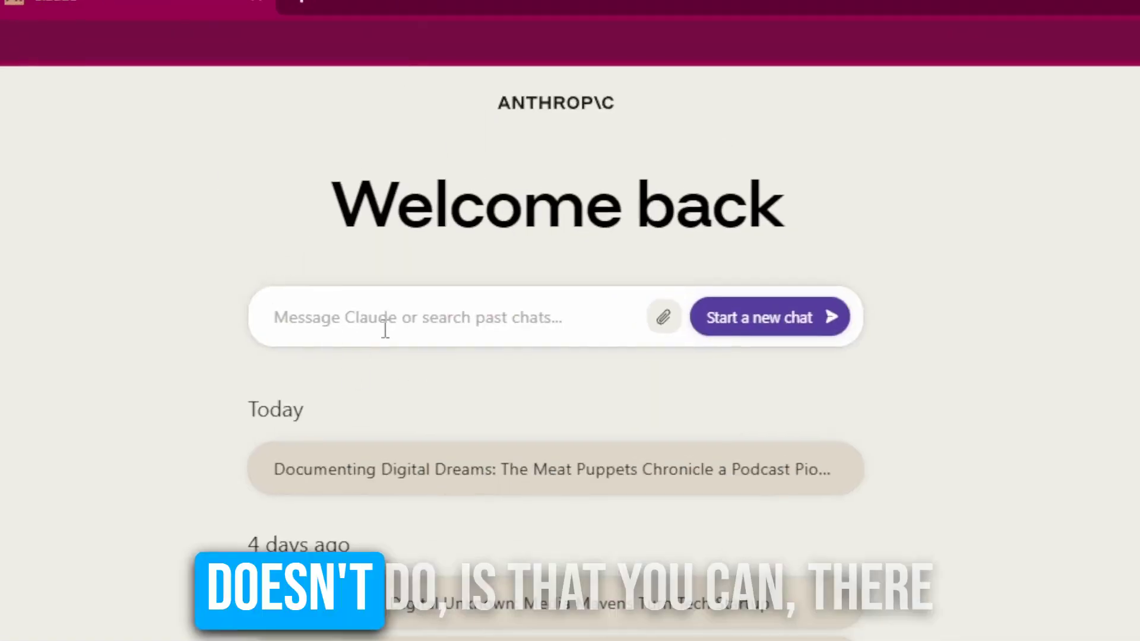
- Attach the copied transcript to a new Claude message as paste.txt, then go to the Google Docs prompt
{"action": "key", "text": "ctrl+v"}
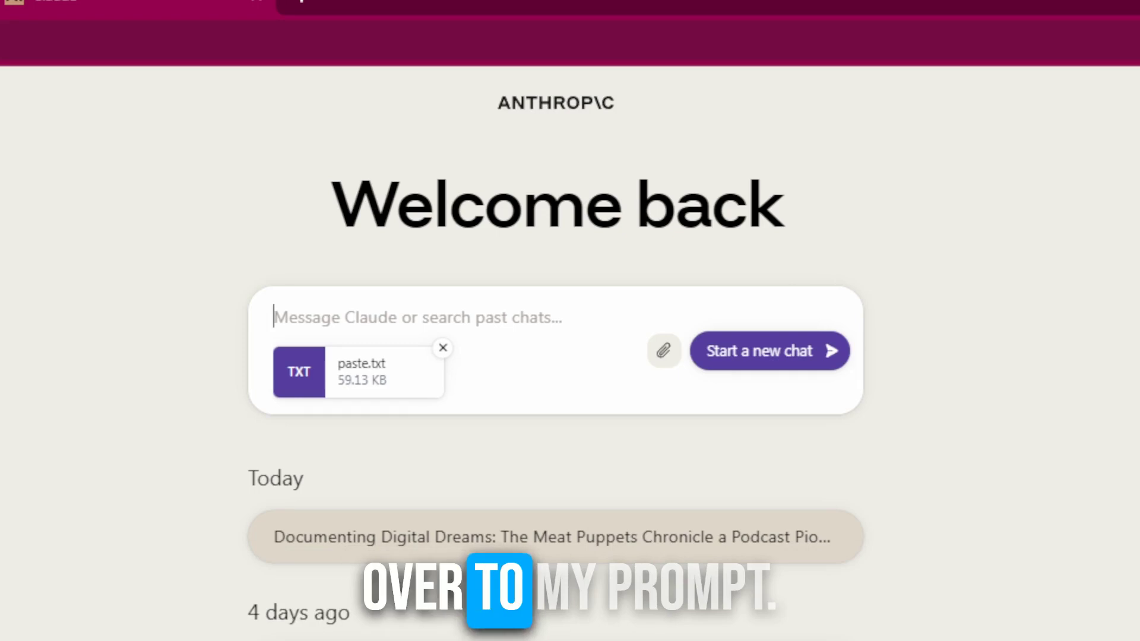
{"action": "key", "text": "ctrl+Tab"}
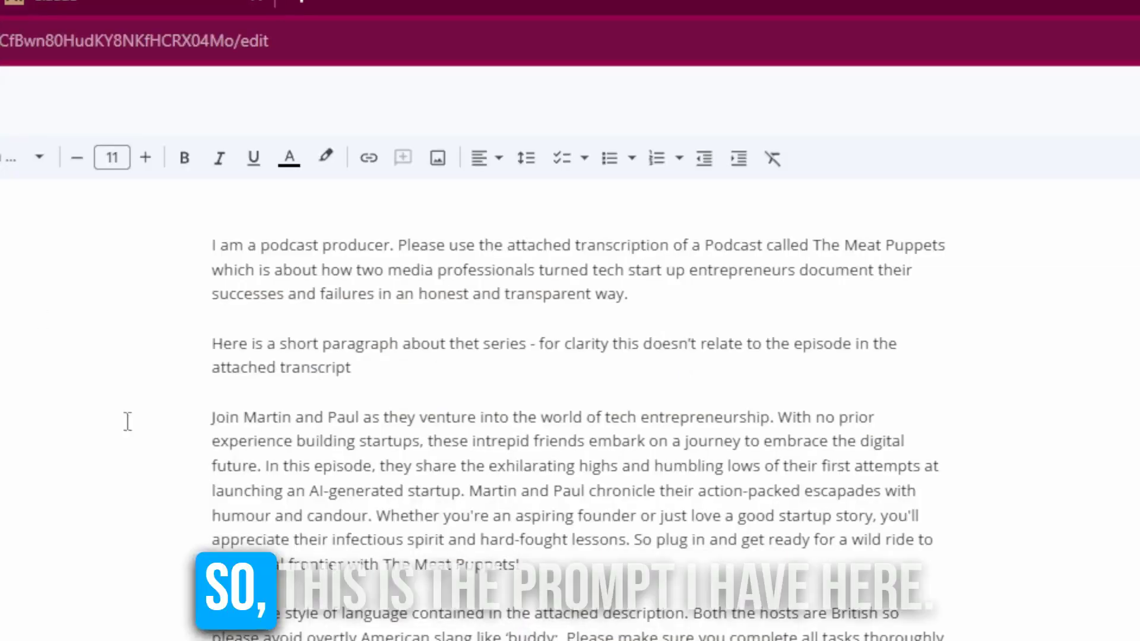
{"action": "scroll", "coordinate": [356, 549], "scroll_direction": "down", "scroll_amount": 10}
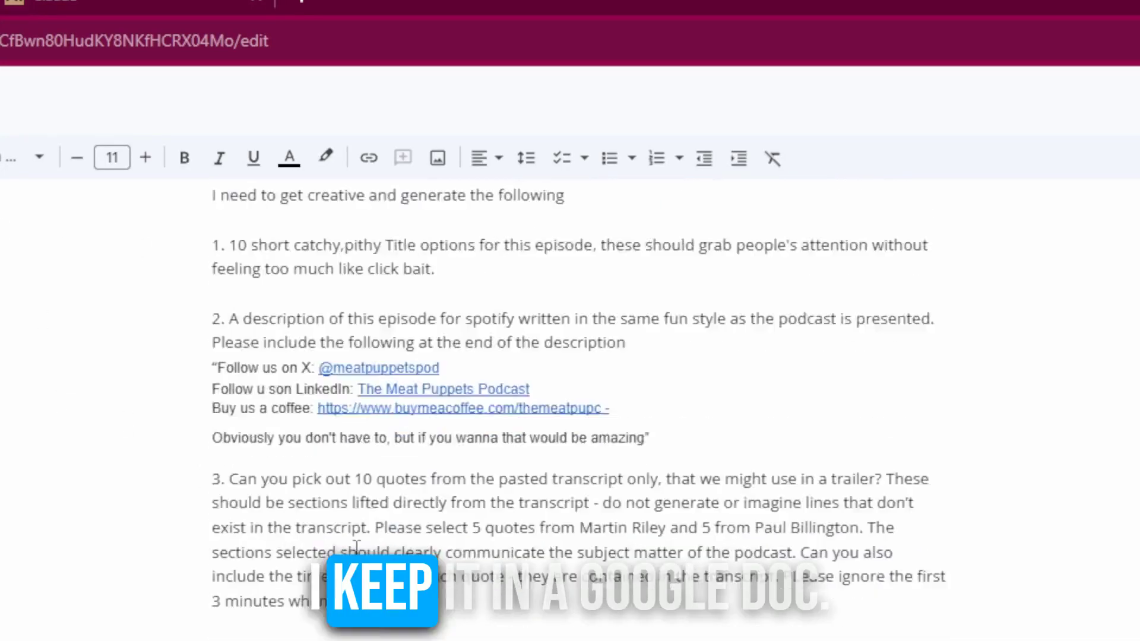
{"action": "scroll", "coordinate": [357, 549], "scroll_direction": "up", "scroll_amount": 10}
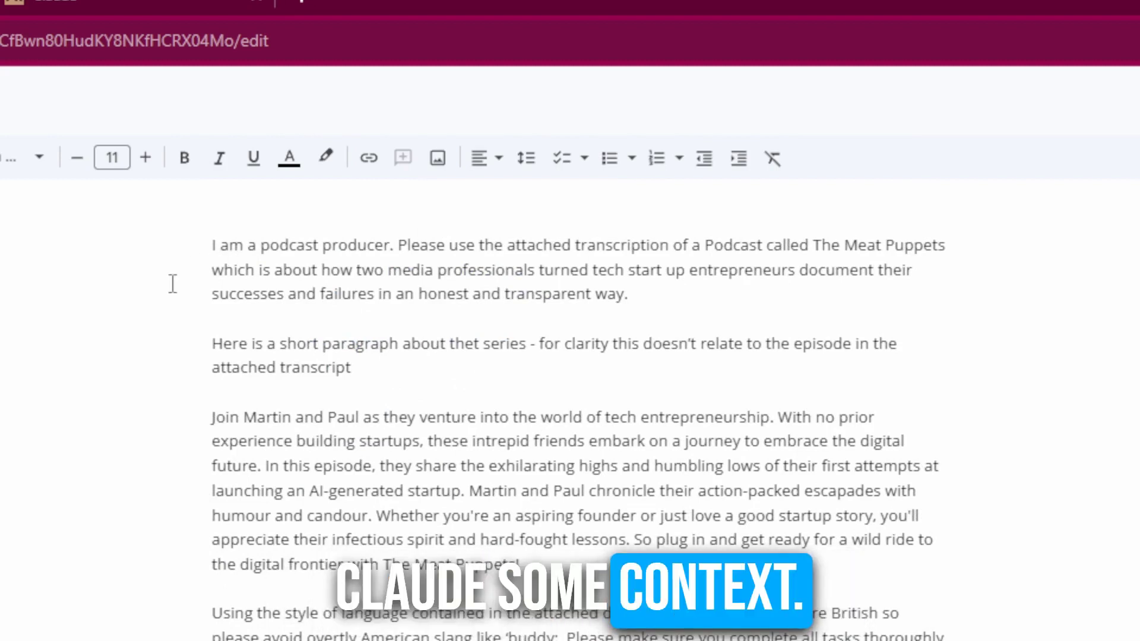
{"action": "left_click_drag", "start_coordinate": [209, 245], "coordinate": [377, 246]}
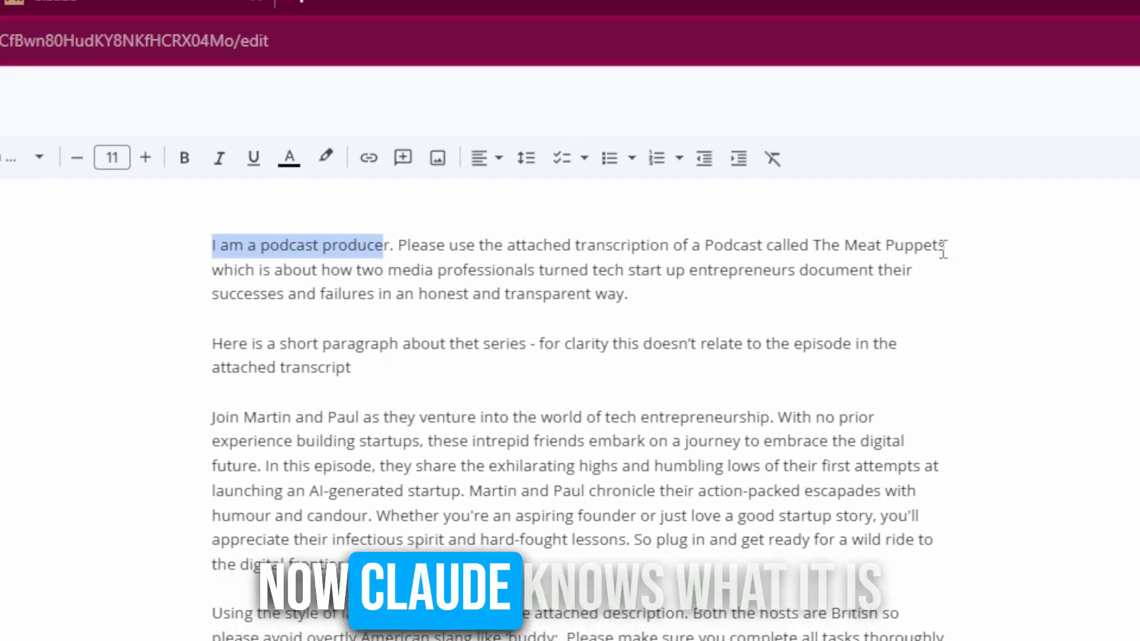
{"action": "left_click_drag", "start_coordinate": [835, 253], "coordinate": [212, 227]}
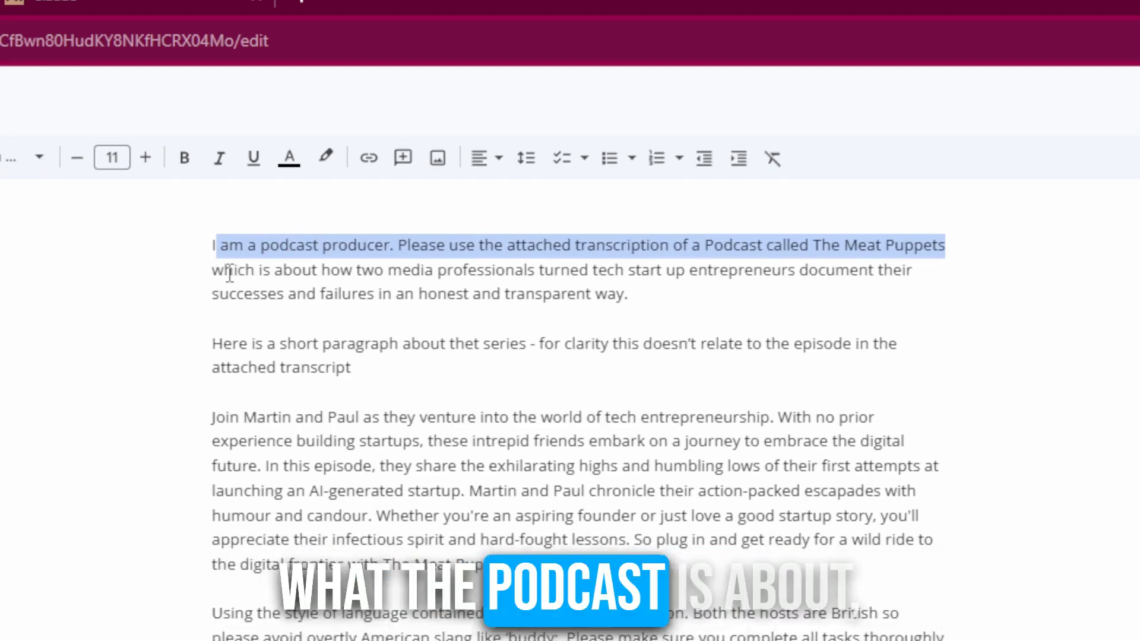
{"action": "left_click_drag", "start_coordinate": [216, 274], "coordinate": [465, 293]}
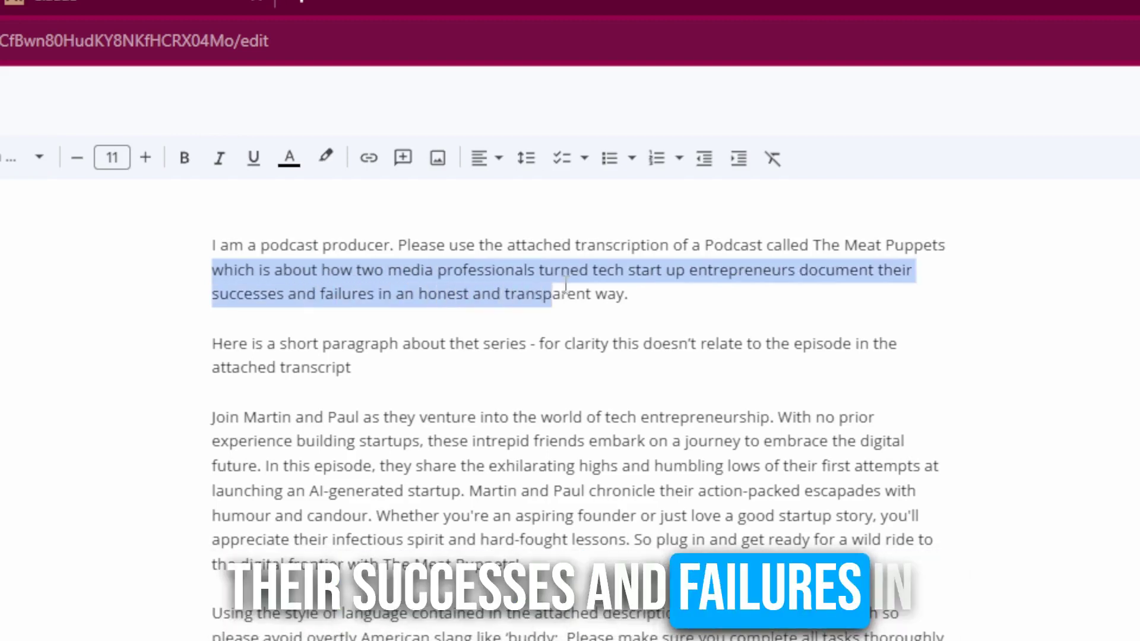
{"action": "left_click_drag", "start_coordinate": [565, 287], "coordinate": [638, 313]}
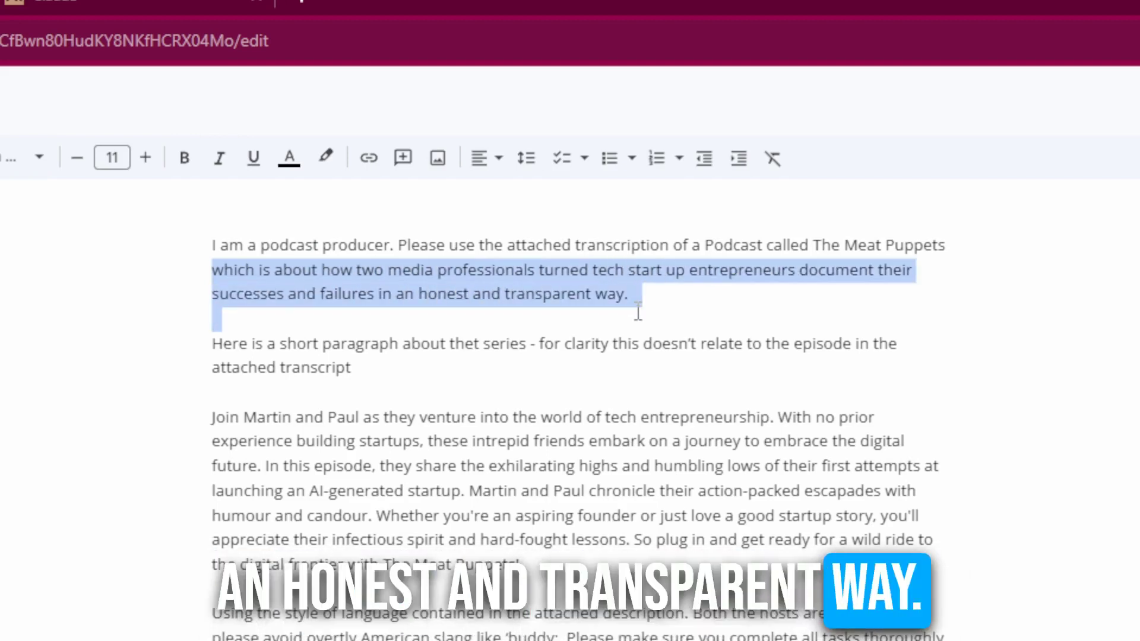
{"action": "left_click", "coordinate": [216, 345]}
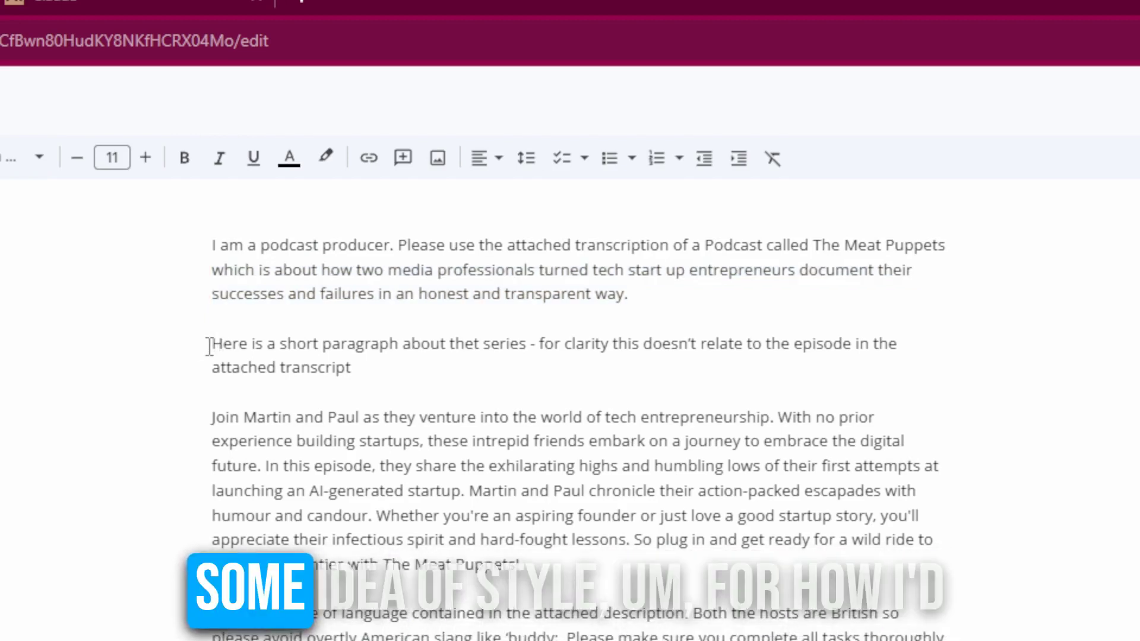
{"action": "left_click_drag", "start_coordinate": [212, 342], "coordinate": [441, 363]}
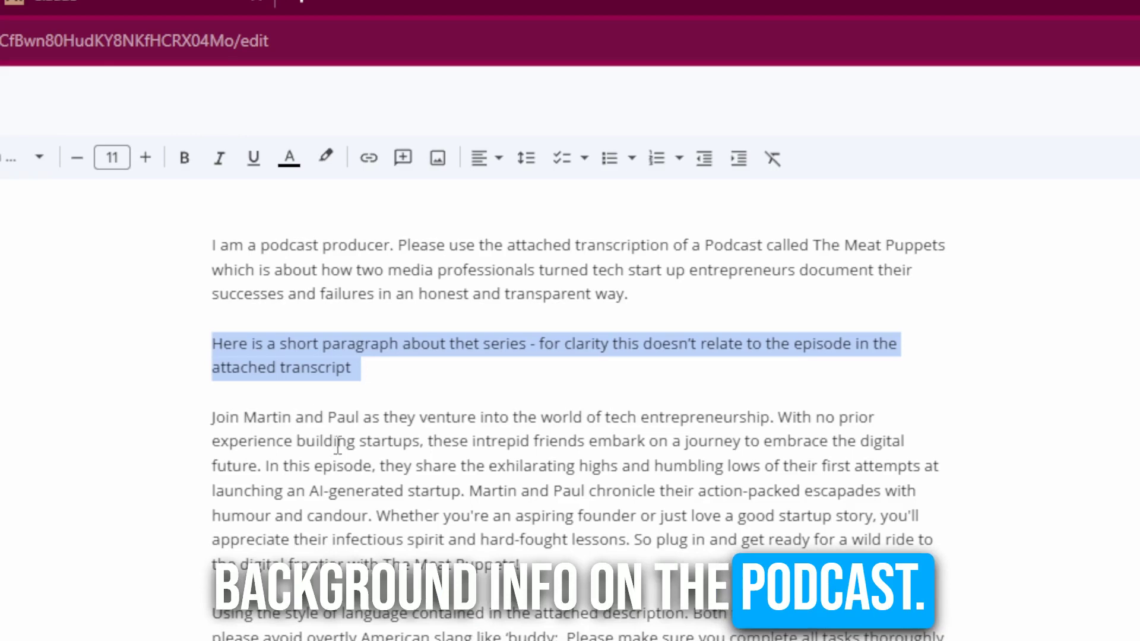
{"action": "triple_click", "coordinate": [559, 518]}
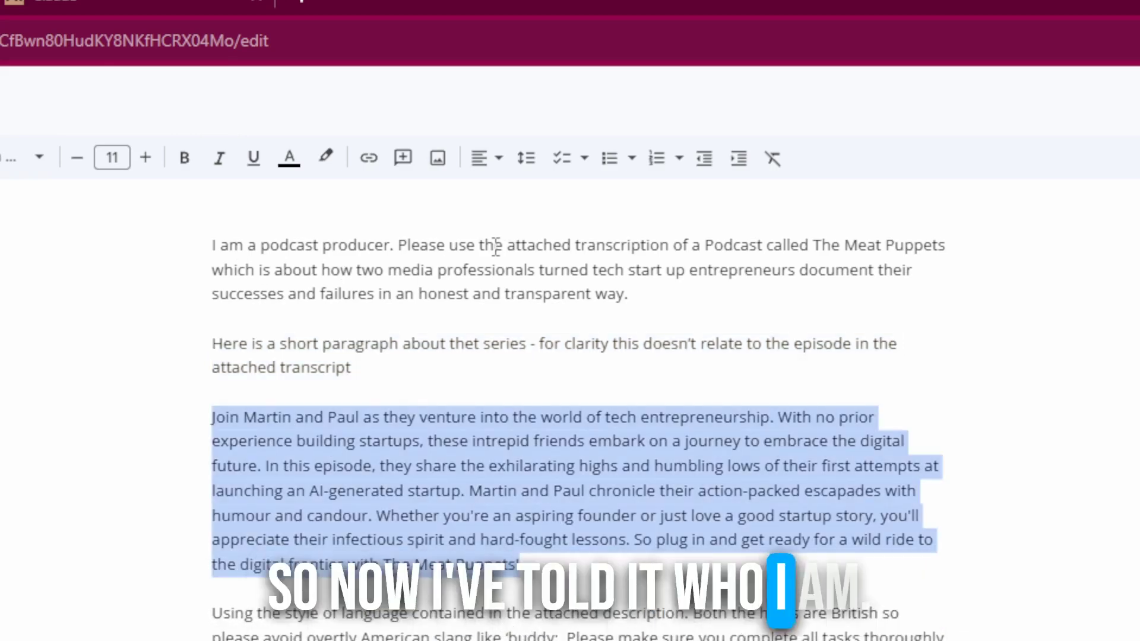
{"action": "left_click", "coordinate": [288, 389]}
{"action": "scroll", "coordinate": [288, 389], "scroll_direction": "down", "scroll_amount": 4}
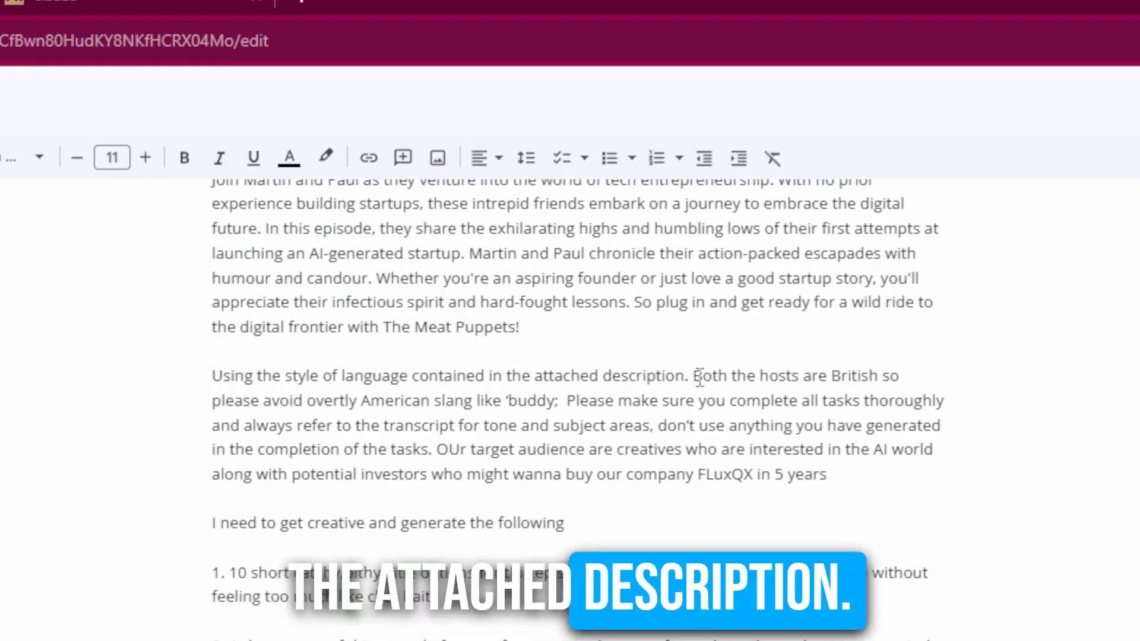
{"action": "mouse_move", "coordinate": [692, 376]}
{"action": "left_mouse_down"}
{"action": "mouse_move", "coordinate": [738, 402]}
{"action": "mouse_move", "coordinate": [261, 401]}
{"action": "mouse_move", "coordinate": [561, 408]}
{"action": "left_mouse_up"}
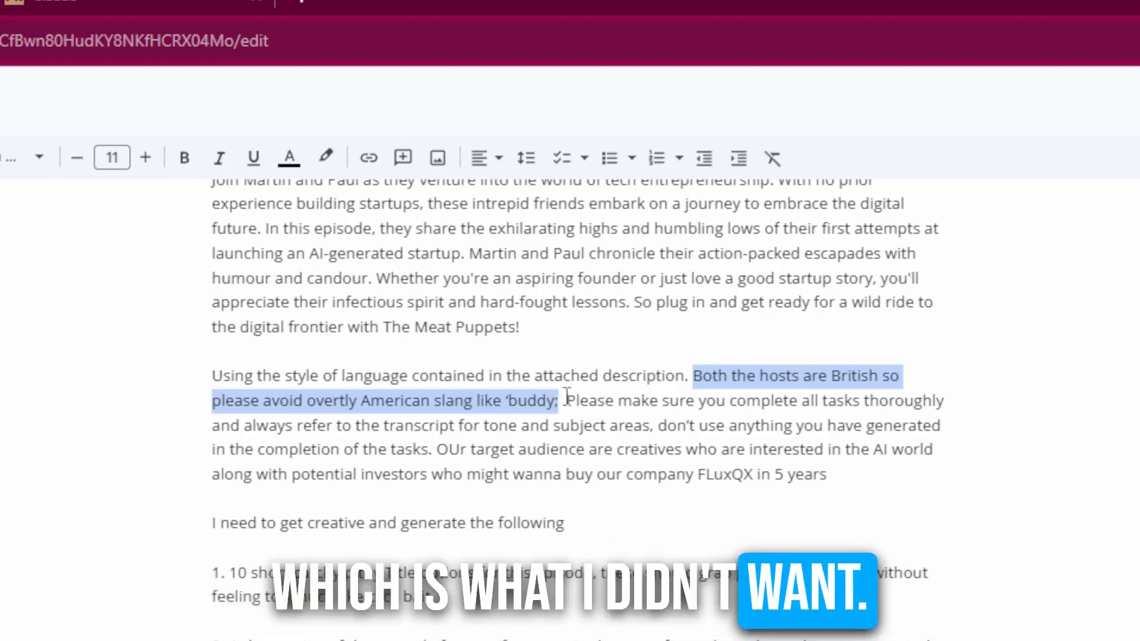
{"action": "left_click_drag", "start_coordinate": [564, 401], "coordinate": [661, 408]}
{"action": "left_click_drag", "start_coordinate": [773, 412], "coordinate": [750, 482]}
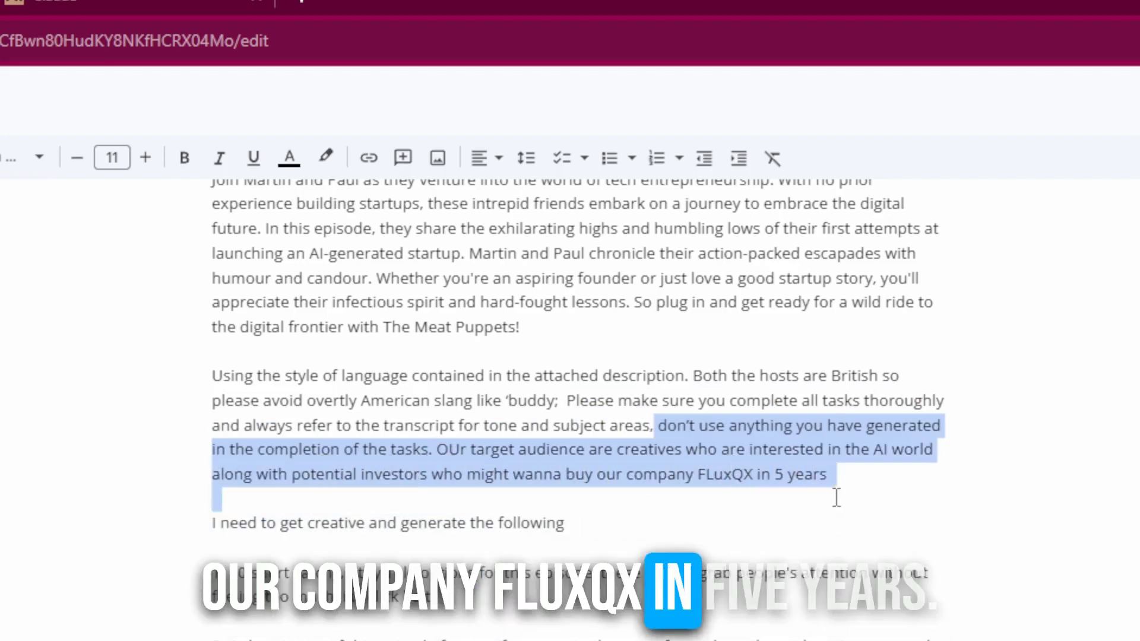
{"action": "left_click_drag", "start_coordinate": [836, 498], "coordinate": [821, 488]}
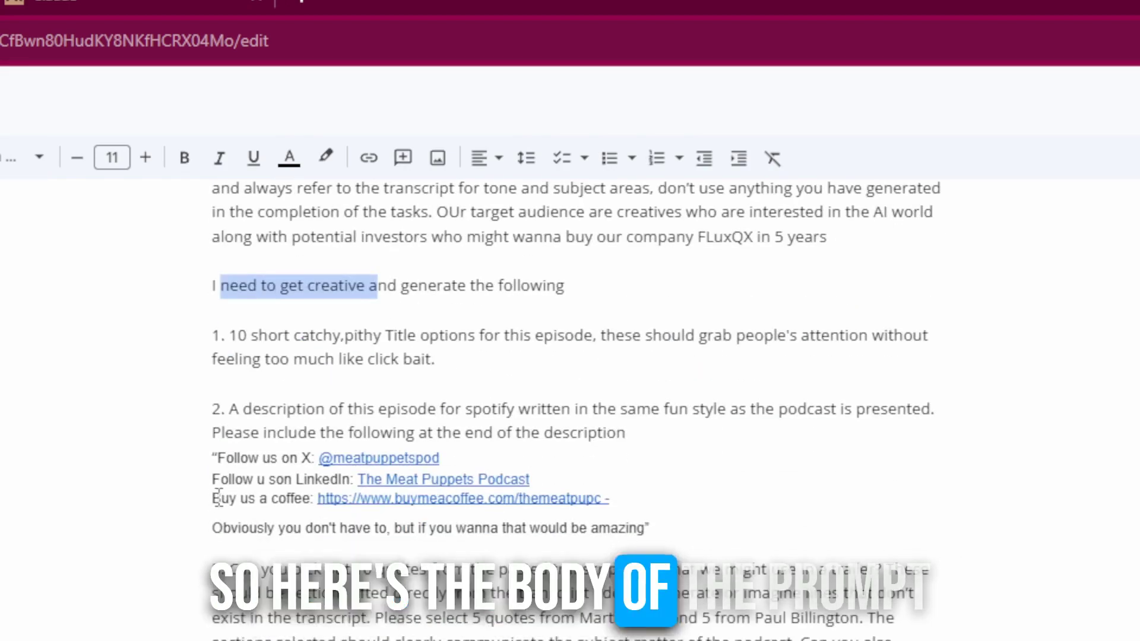
- Highlight prompt items 1–2: 10 catchy titles, the Spotify episode description, fun style and social links
{"action": "scroll", "coordinate": [306, 420], "scroll_direction": "down", "scroll_amount": 9}
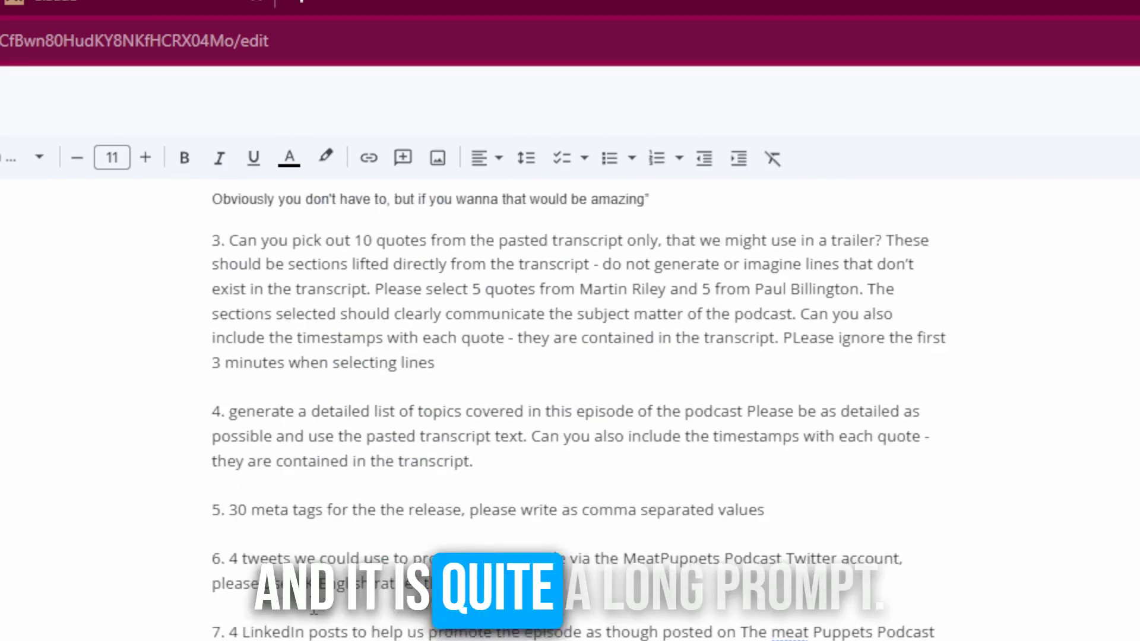
{"action": "scroll", "coordinate": [305, 420], "scroll_direction": "up", "scroll_amount": 15}
{"action": "scroll", "coordinate": [570, 410], "scroll_direction": "down", "scroll_amount": 8}
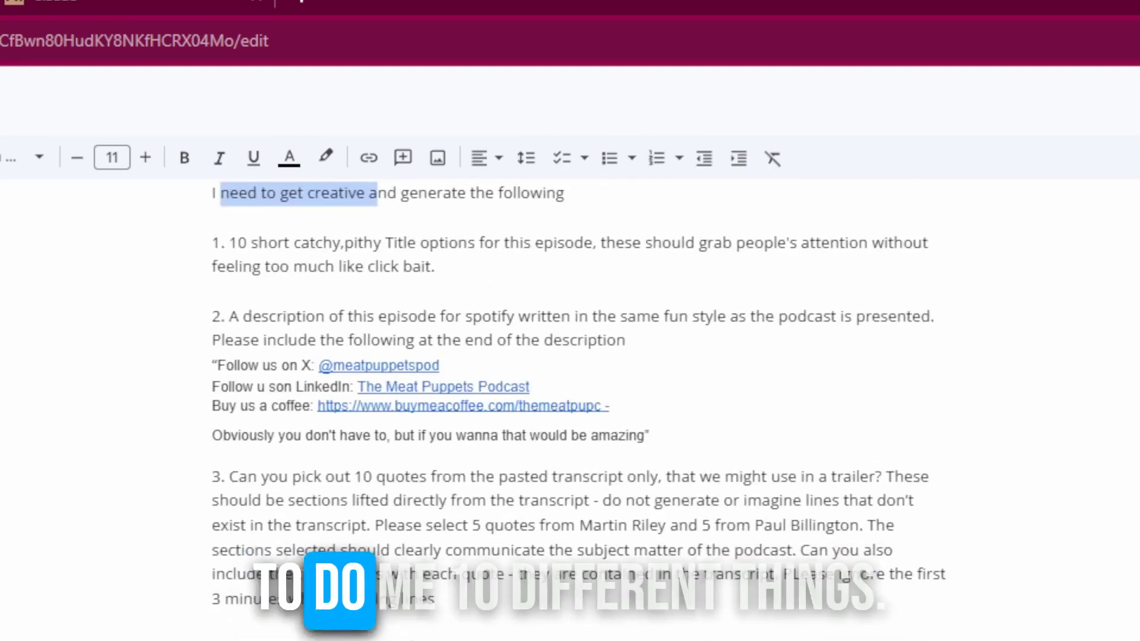
{"action": "scroll", "coordinate": [570, 410], "scroll_direction": "up", "scroll_amount": 5}
{"action": "scroll", "coordinate": [569, 409], "scroll_direction": "up", "scroll_amount": 1}
{"action": "scroll", "coordinate": [272, 596], "scroll_direction": "down", "scroll_amount": 4}
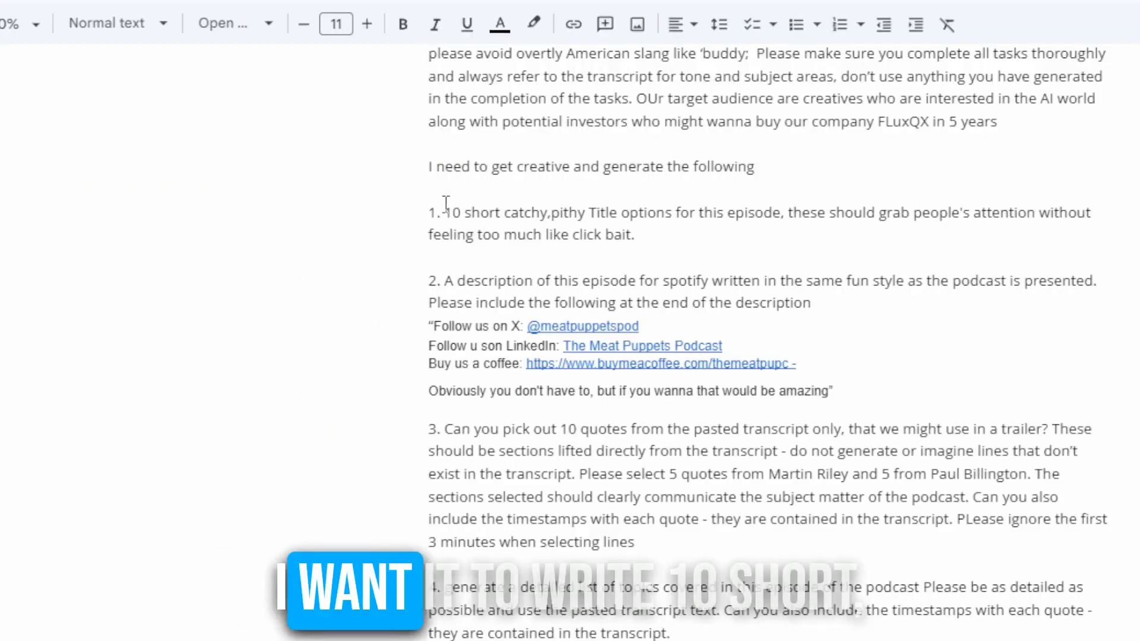
{"action": "left_click_drag", "start_coordinate": [447, 210], "coordinate": [743, 205]}
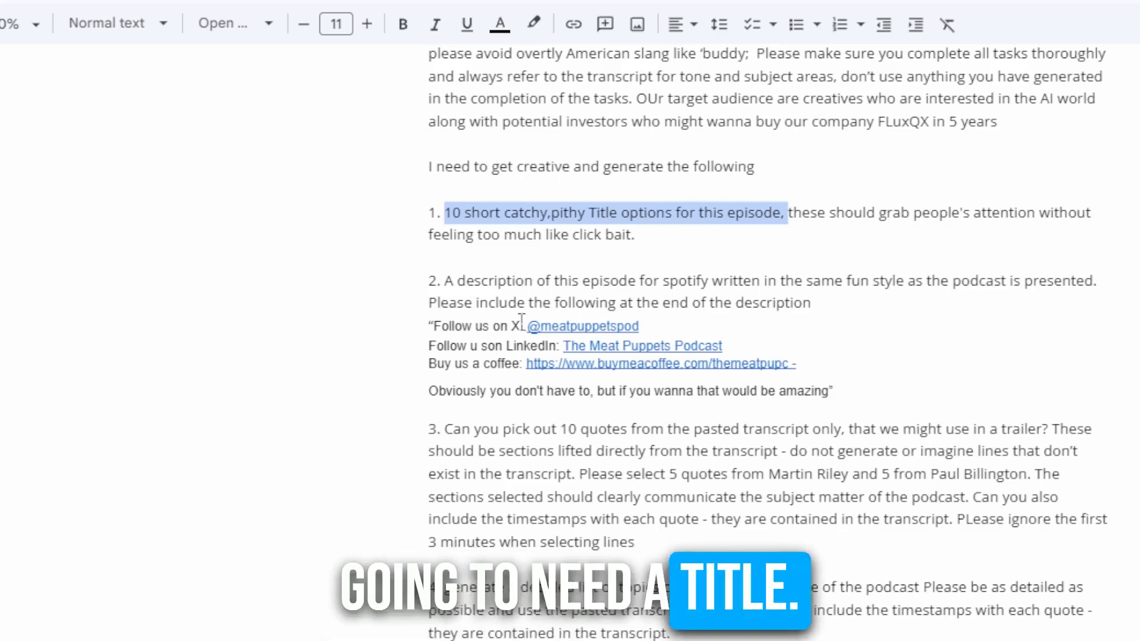
{"action": "double_click", "coordinate": [450, 282]}
{"action": "left_click_drag", "start_coordinate": [633, 274], "coordinate": [653, 274]}
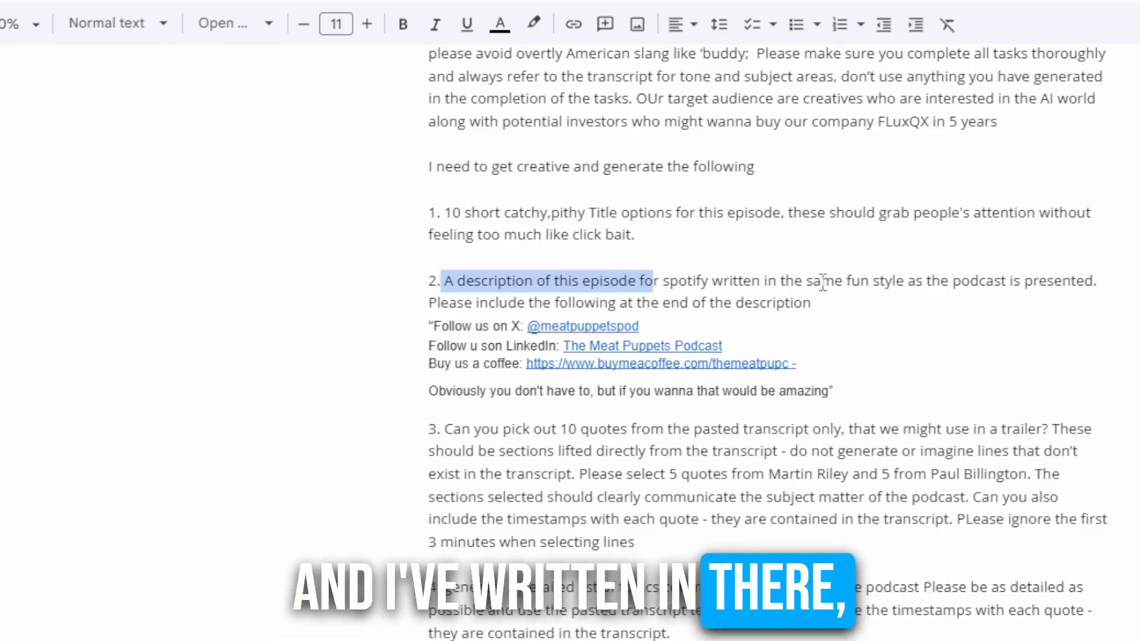
{"action": "left_click_drag", "start_coordinate": [869, 295], "coordinate": [901, 279]}
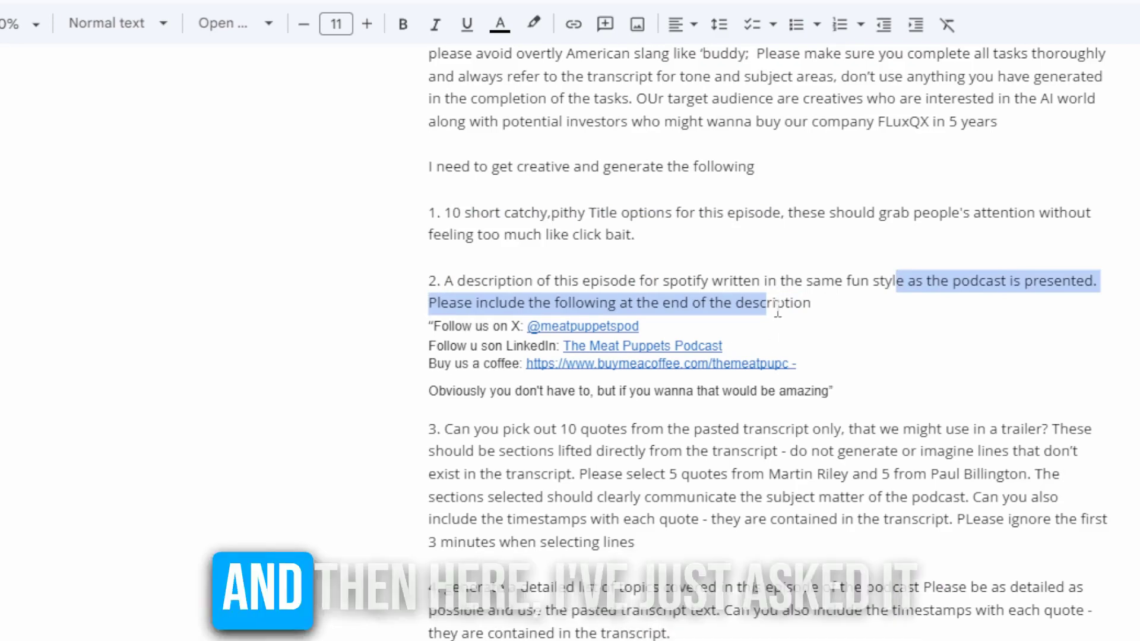
{"action": "left_click", "coordinate": [807, 304]}
{"action": "left_click_drag", "start_coordinate": [431, 306], "coordinate": [798, 353]}
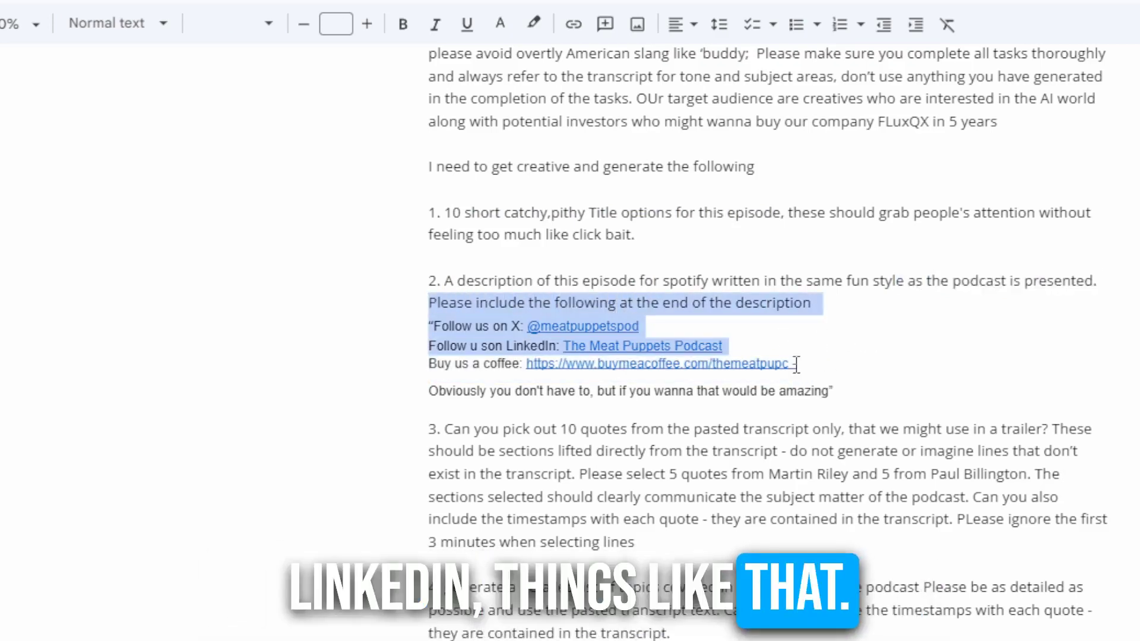
- Review item 3's quote rules (transcript only, trailer use, 5 quotes per host), then return to Descript's export options
{"action": "scroll", "coordinate": [322, 399], "scroll_direction": "down", "scroll_amount": 4}
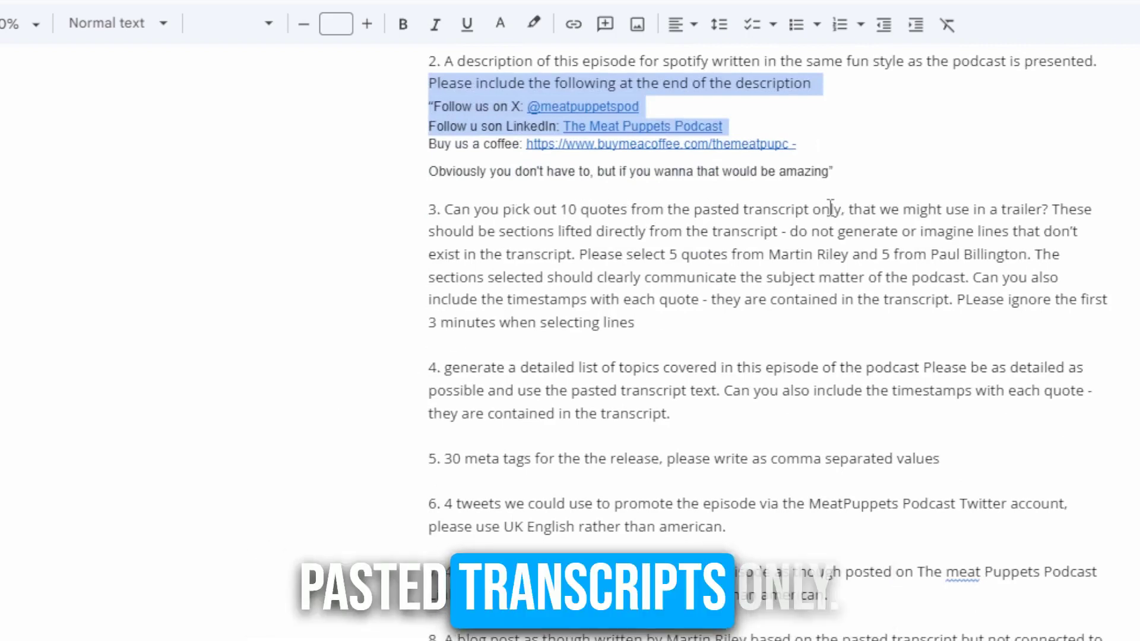
{"action": "left_click_drag", "start_coordinate": [842, 208], "coordinate": [699, 211]}
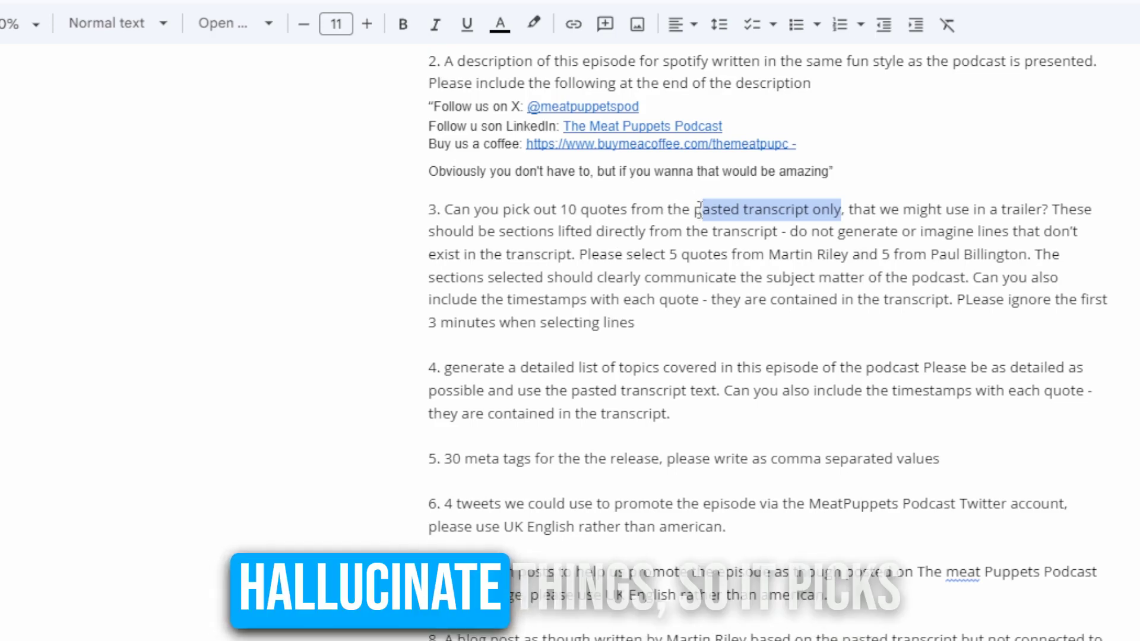
{"action": "scroll", "coordinate": [667, 193], "scroll_direction": "up", "scroll_amount": 4}
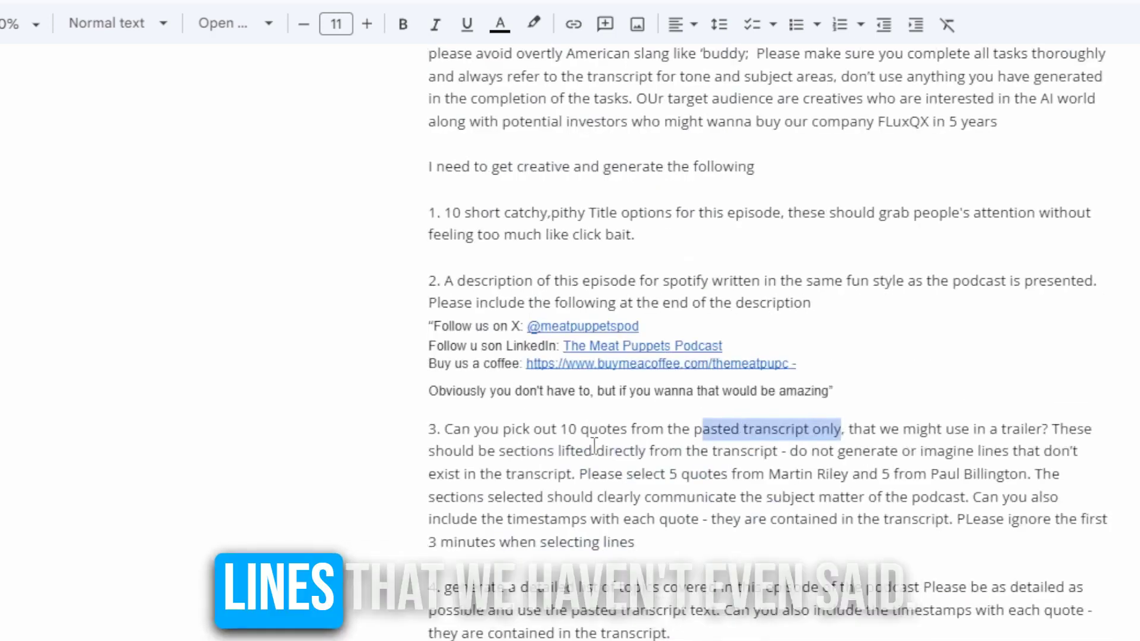
{"action": "scroll", "coordinate": [592, 446], "scroll_direction": "down", "scroll_amount": 2}
{"action": "left_click", "coordinate": [840, 323]}
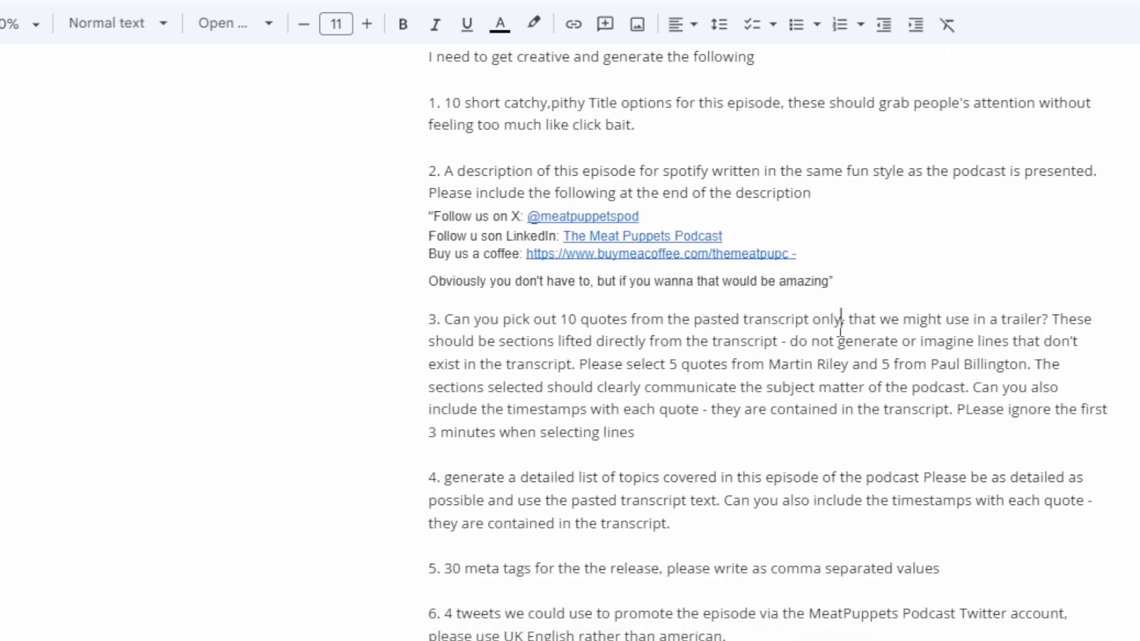
{"action": "left_click_drag", "start_coordinate": [1048, 320], "coordinate": [847, 321]}
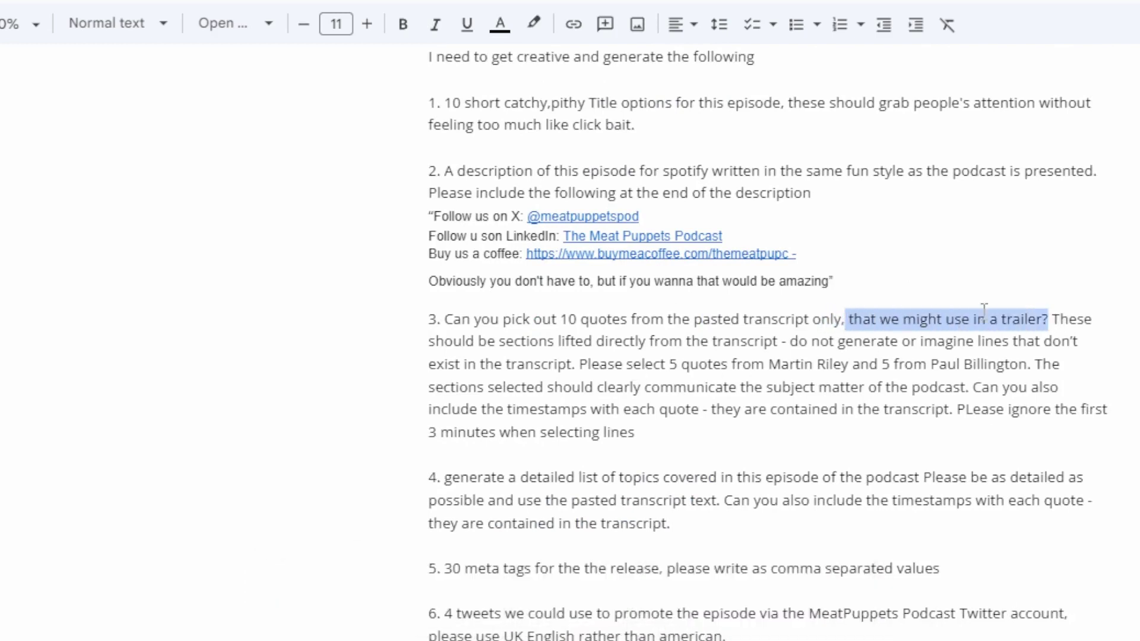
{"action": "left_click_drag", "start_coordinate": [1051, 319], "coordinate": [1107, 410]}
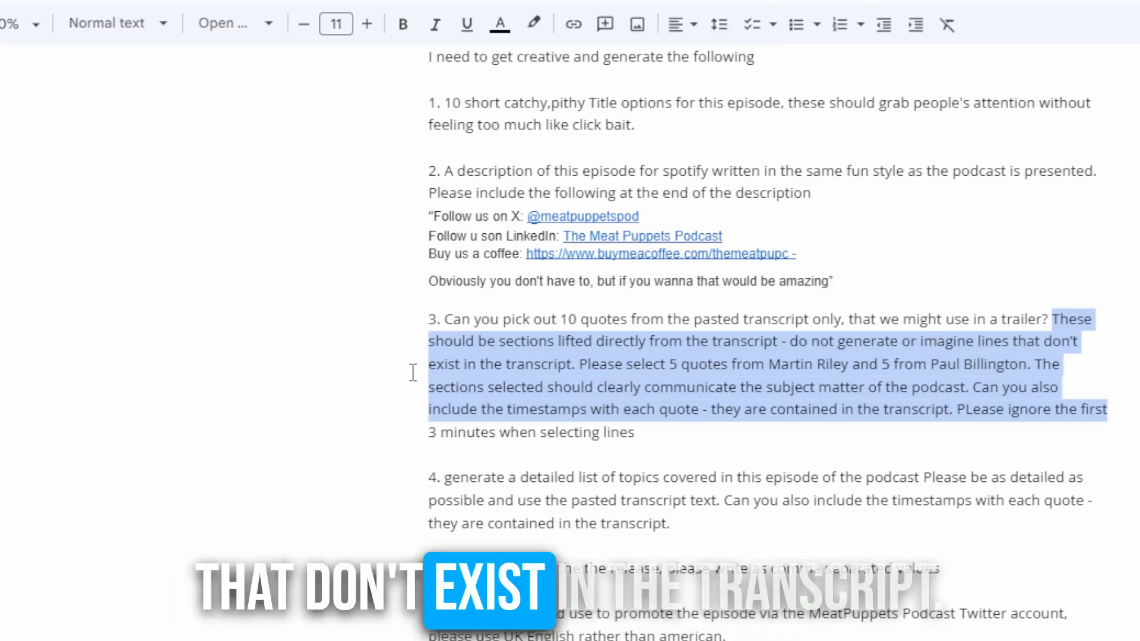
{"action": "left_click", "coordinate": [507, 386]}
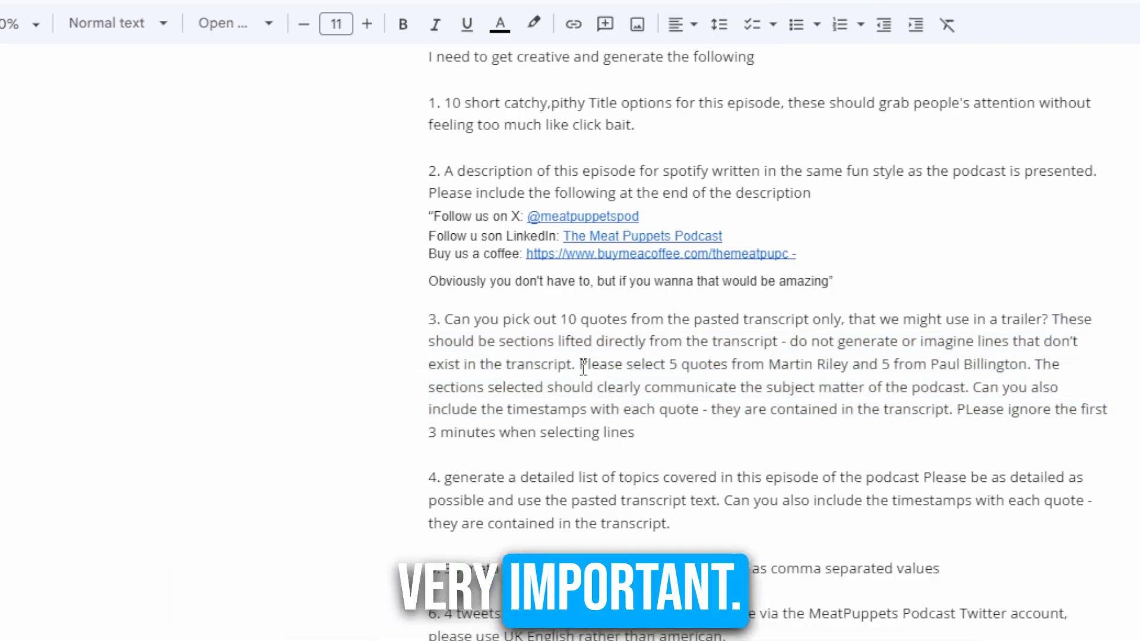
{"action": "mouse_move", "coordinate": [580, 366]}
{"action": "left_mouse_down"}
{"action": "mouse_move", "coordinate": [779, 343]}
{"action": "mouse_move", "coordinate": [864, 375]}
{"action": "mouse_move", "coordinate": [1021, 368]}
{"action": "left_mouse_up"}
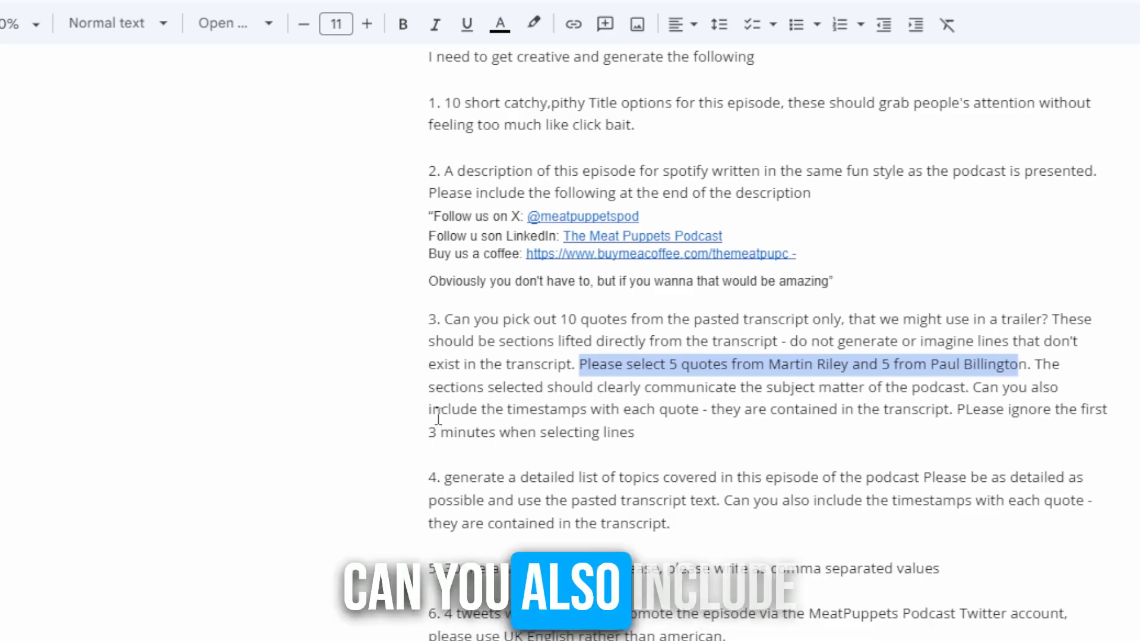
{"action": "left_click", "coordinate": [694, 405]}
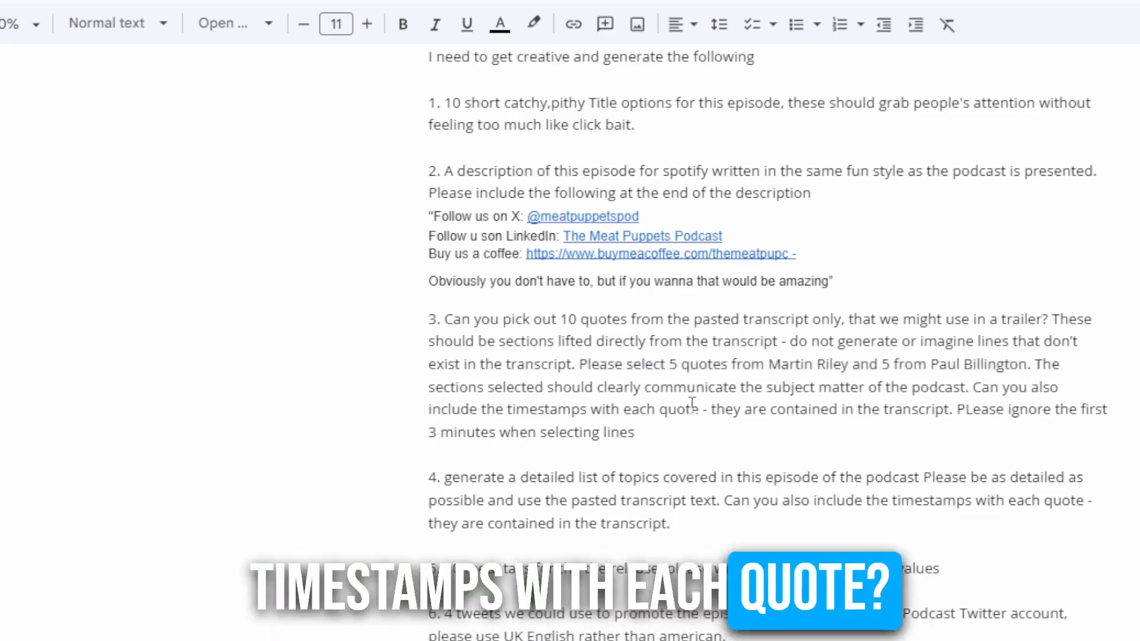
{"action": "key", "text": "alt+Tab"}
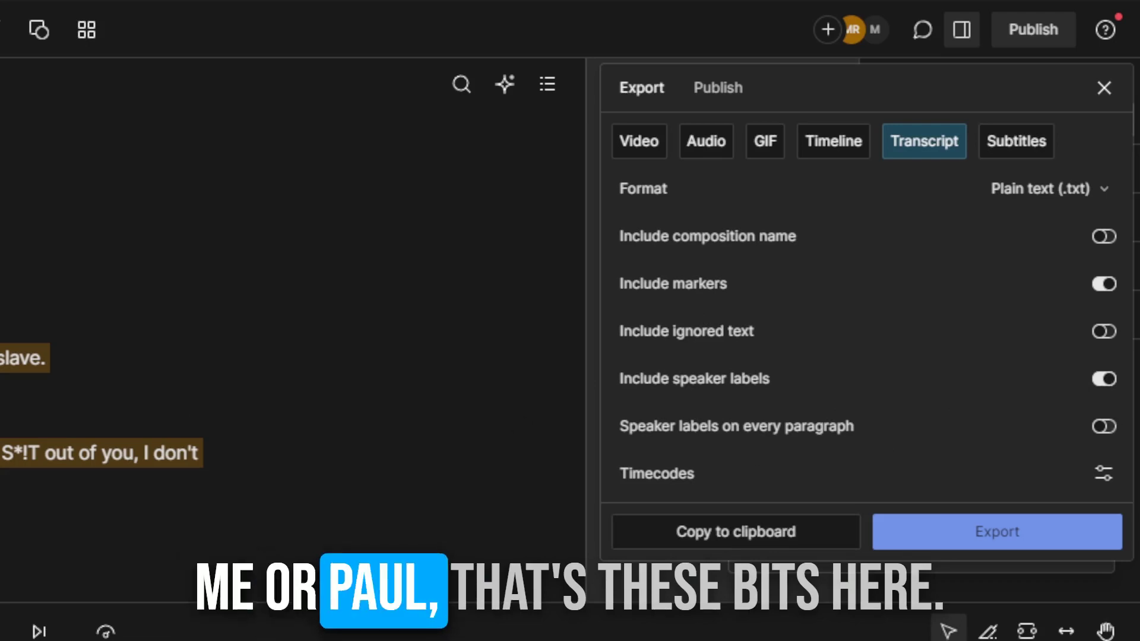
- Open the Timecode settings for the plain-text transcript export
{"action": "left_click", "coordinate": [1101, 474]}
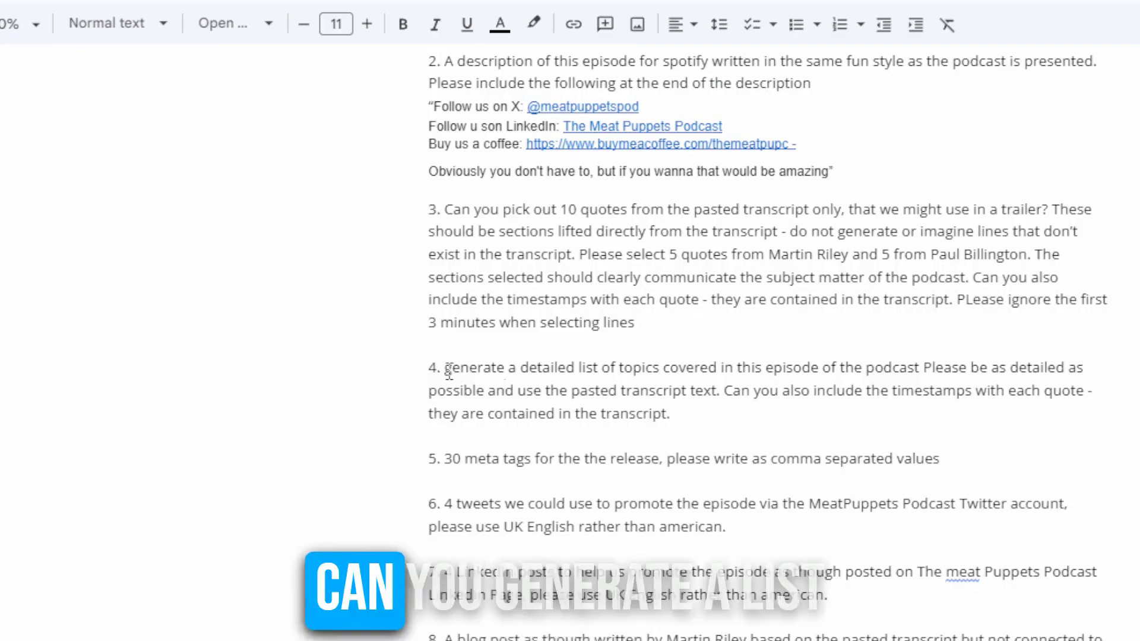
{"action": "mouse_move", "coordinate": [445, 368]}
{"action": "left_mouse_down"}
{"action": "mouse_move", "coordinate": [613, 362]}
{"action": "mouse_move", "coordinate": [918, 376]}
{"action": "left_mouse_up"}
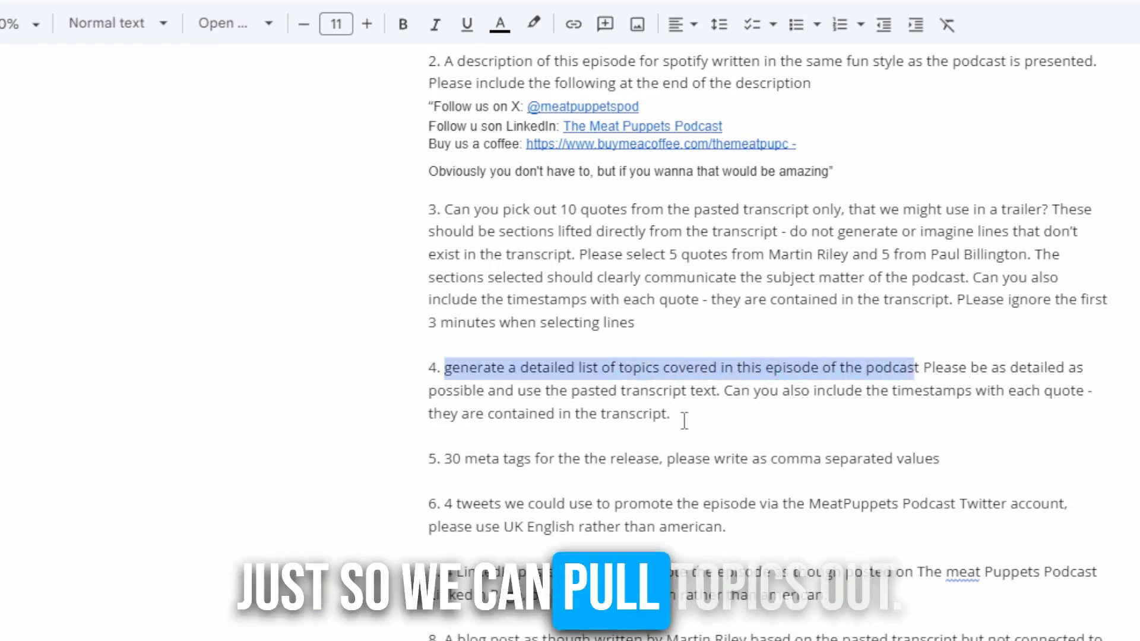
{"action": "left_click_drag", "start_coordinate": [683, 420], "coordinate": [453, 338]}
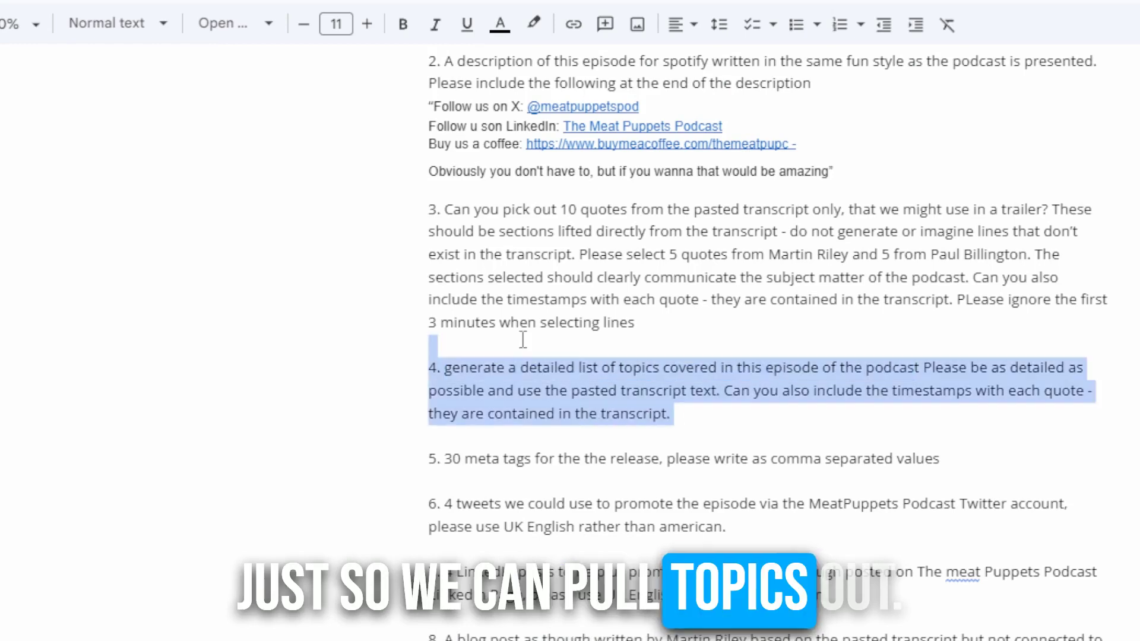
{"action": "left_click", "coordinate": [447, 463]}
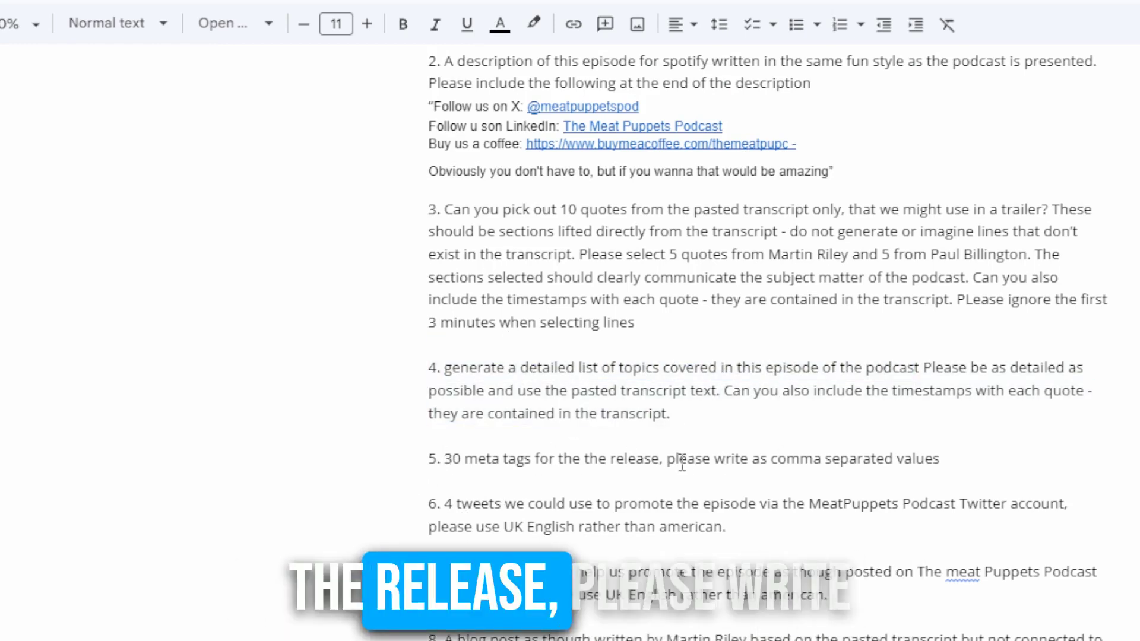
{"action": "left_click_drag", "start_coordinate": [769, 457], "coordinate": [935, 466]}
{"action": "left_click_drag", "start_coordinate": [946, 458], "coordinate": [940, 456]}
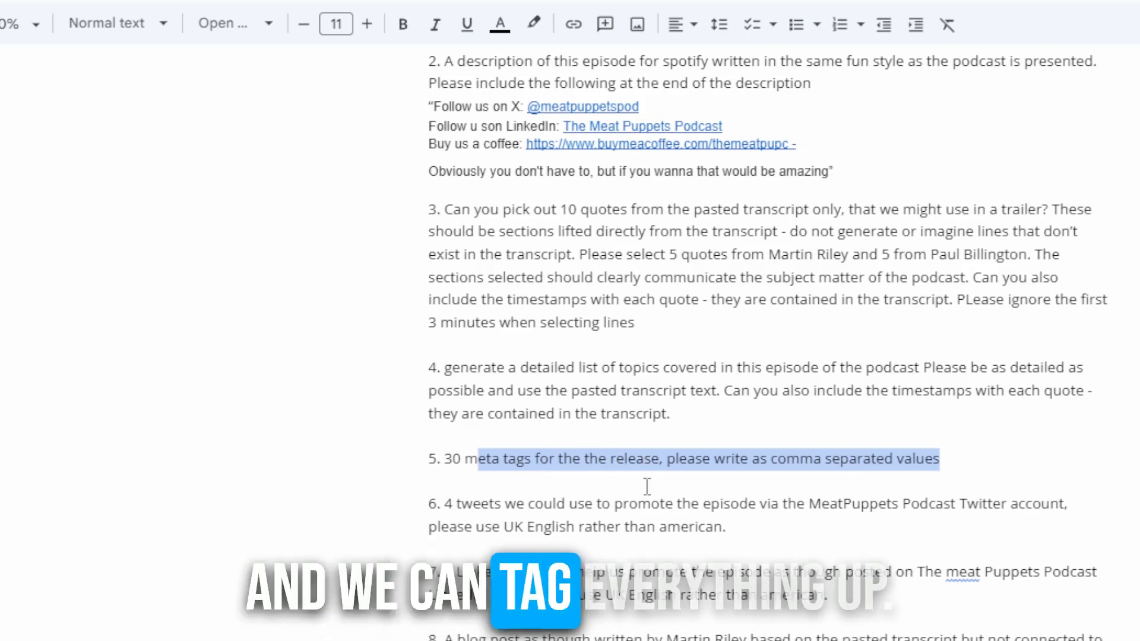
{"action": "scroll", "coordinate": [647, 487], "scroll_direction": "down", "scroll_amount": 2}
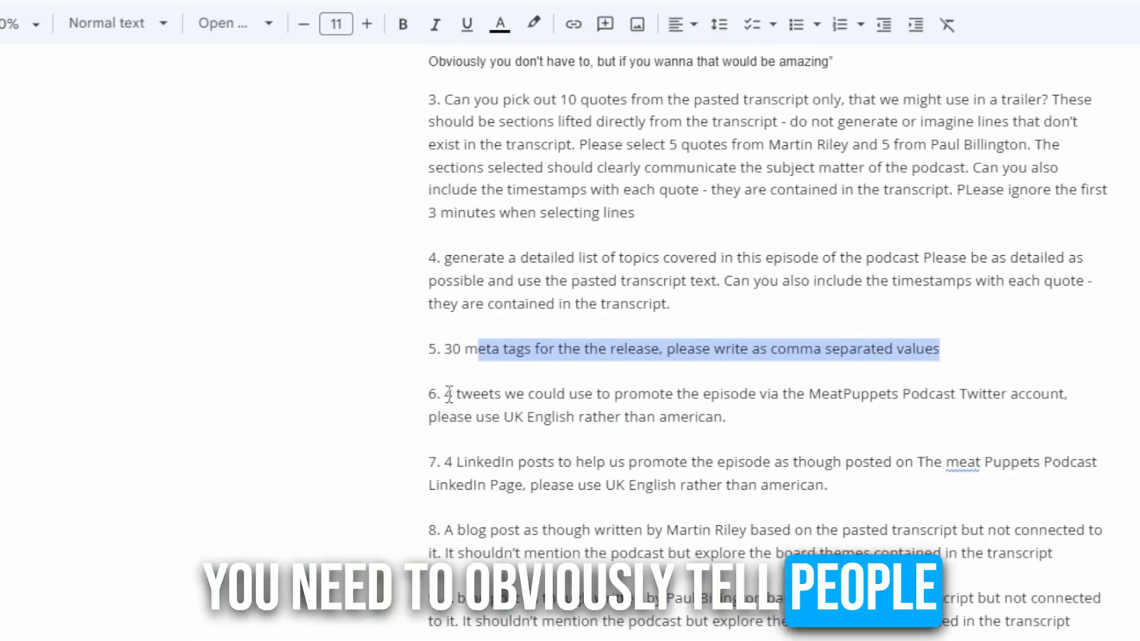
{"action": "left_click_drag", "start_coordinate": [446, 393], "coordinate": [943, 389]}
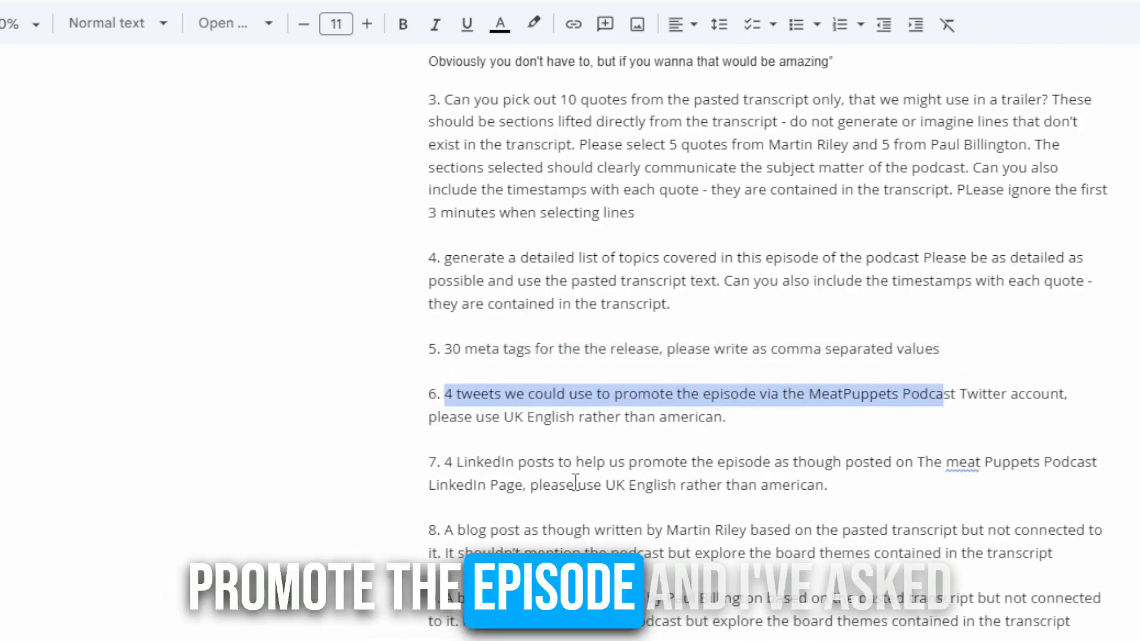
{"action": "left_click_drag", "start_coordinate": [447, 462], "coordinate": [965, 456]}
{"action": "left_click_drag", "start_coordinate": [466, 530], "coordinate": [865, 530]}
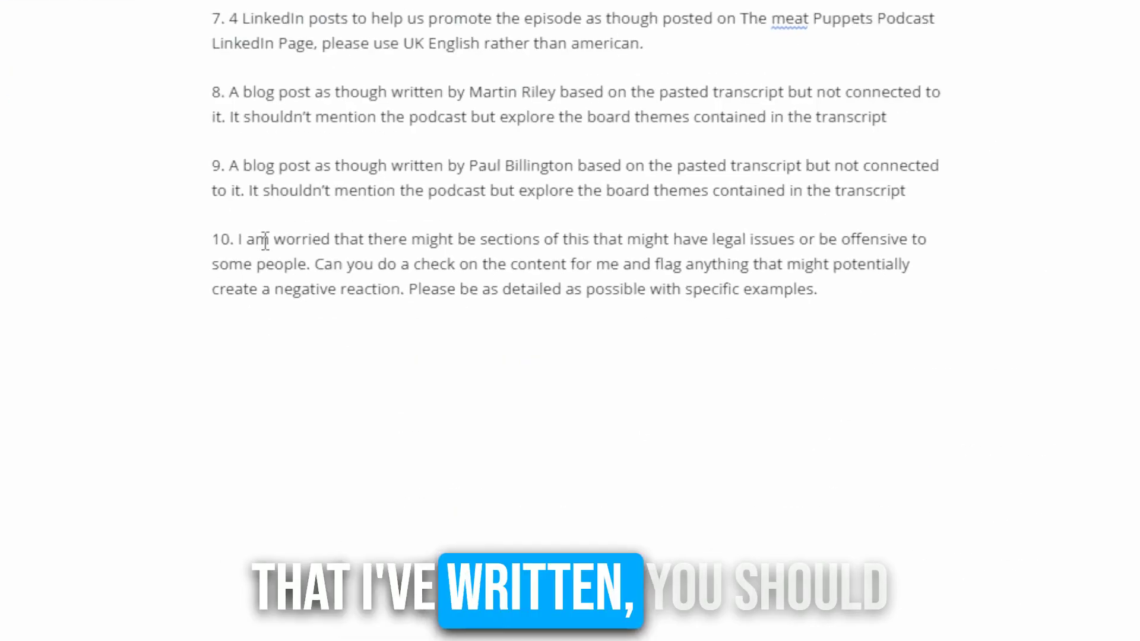
{"action": "left_click", "coordinate": [255, 240]}
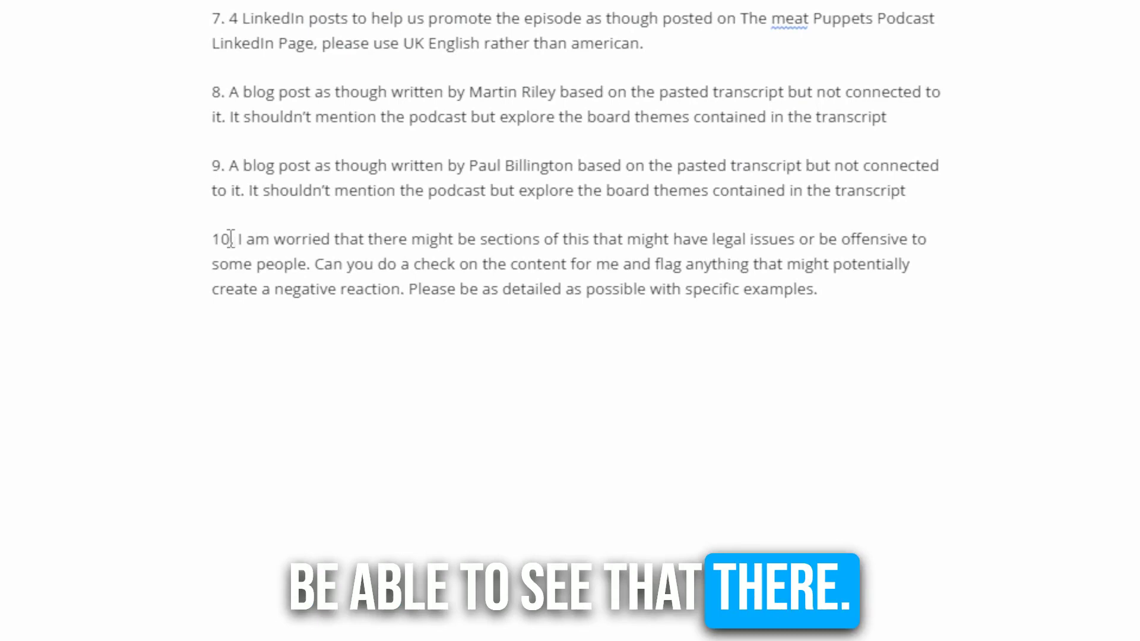
{"action": "left_click_drag", "start_coordinate": [275, 243], "coordinate": [447, 242]}
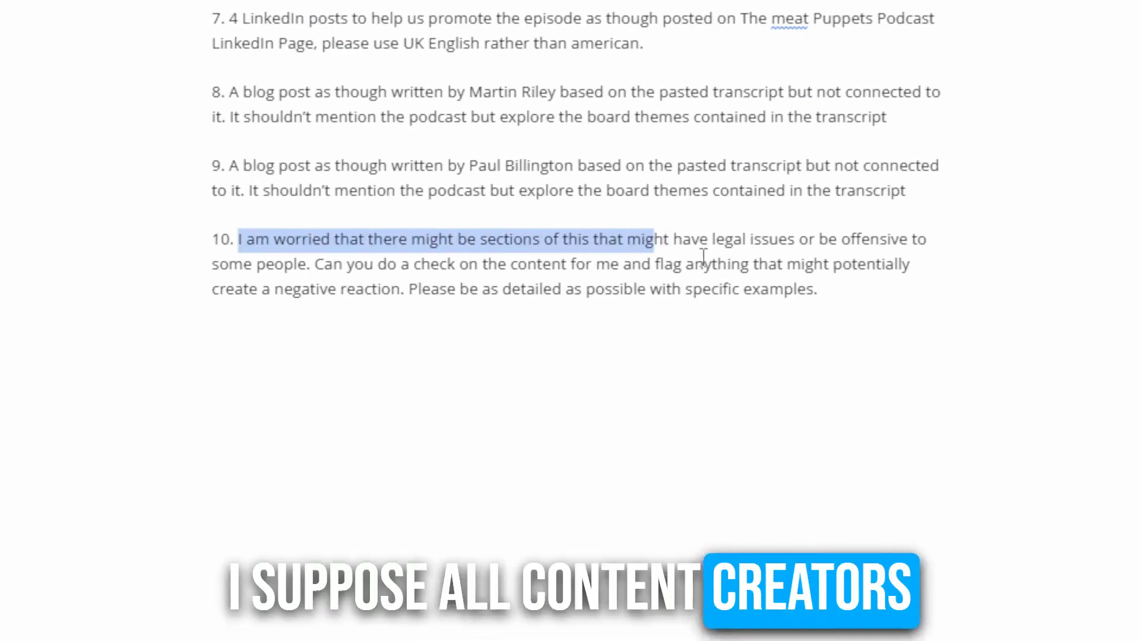
{"action": "left_click", "coordinate": [286, 237]}
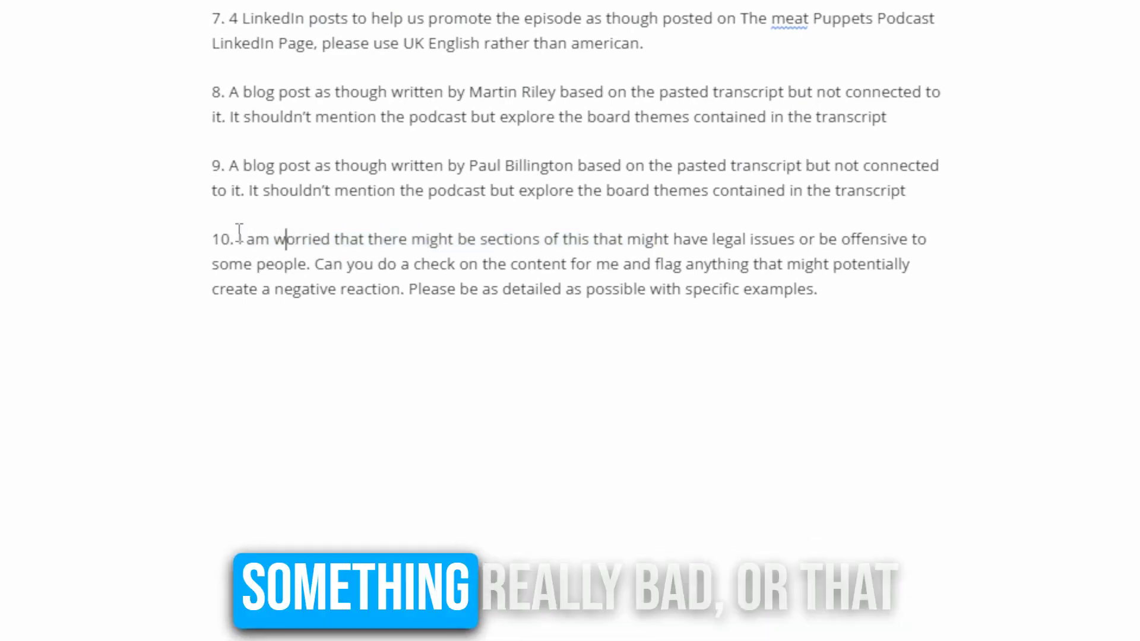
{"action": "left_click_drag", "start_coordinate": [238, 239], "coordinate": [863, 237]}
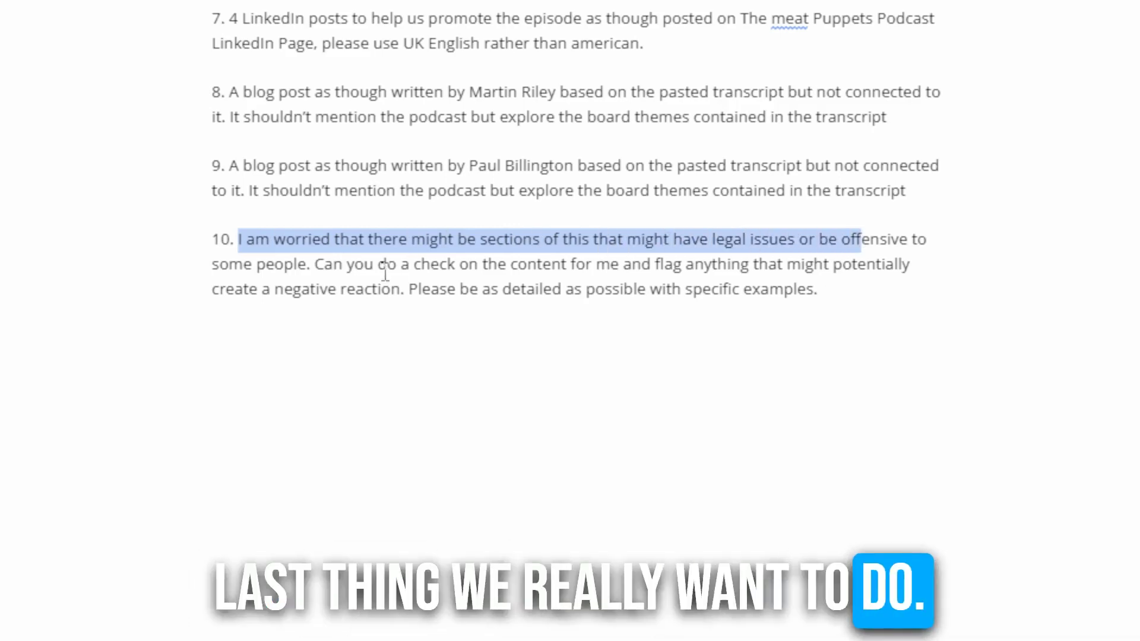
{"action": "left_click", "coordinate": [247, 238]}
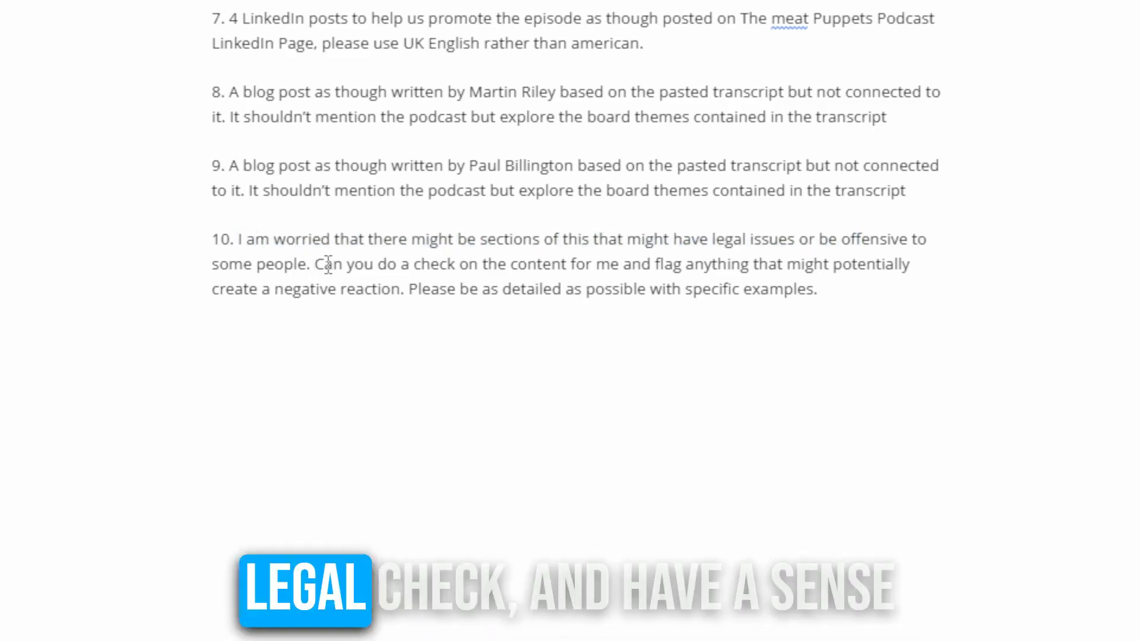
{"action": "left_click_drag", "start_coordinate": [324, 263], "coordinate": [883, 256]}
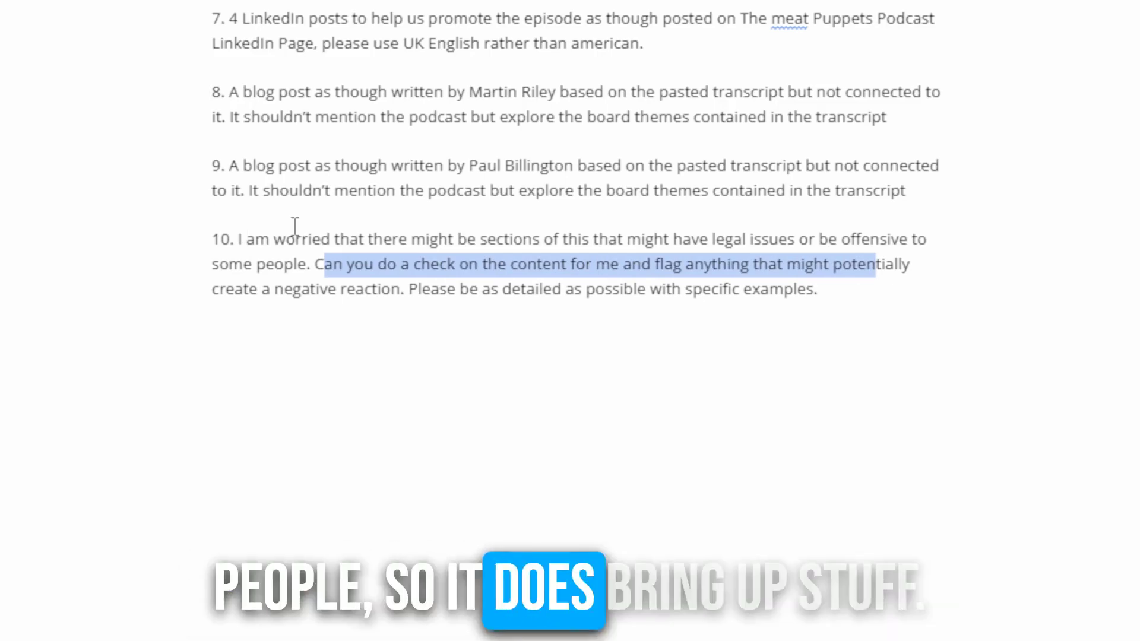
- Select the entire Google Docs marketing prompt and return to the Claude chat tab
{"action": "scroll", "coordinate": [539, 187], "scroll_direction": "up", "scroll_amount": 9}
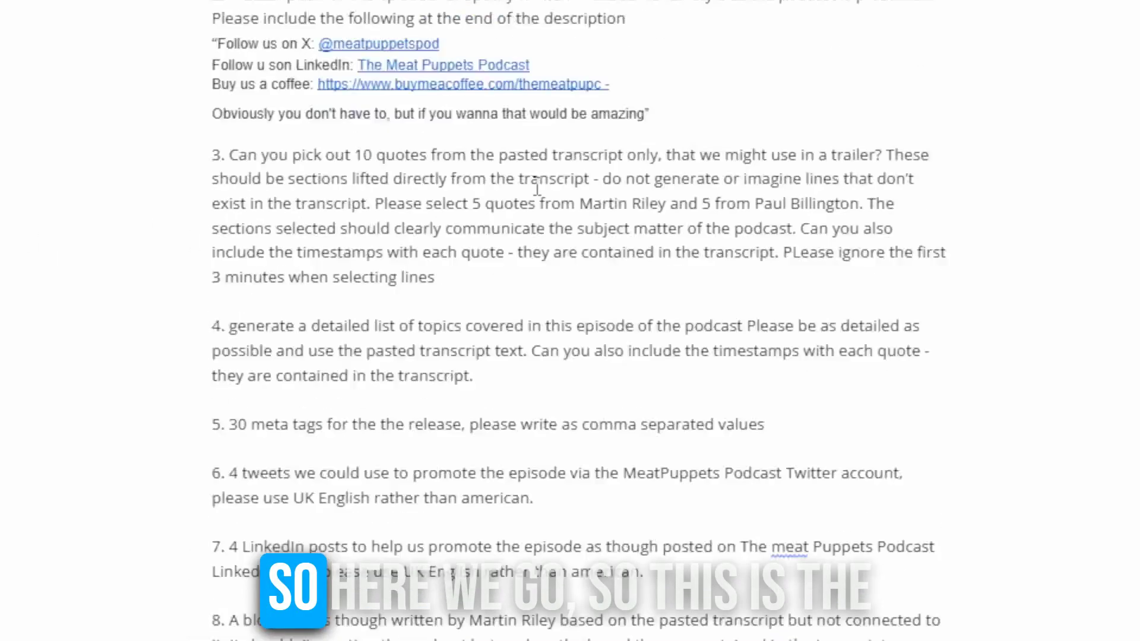
{"action": "scroll", "coordinate": [539, 187], "scroll_direction": "down", "scroll_amount": 8}
{"action": "scroll", "coordinate": [539, 187], "scroll_direction": "up", "scroll_amount": 8}
{"action": "scroll", "coordinate": [539, 188], "scroll_direction": "down", "scroll_amount": 7}
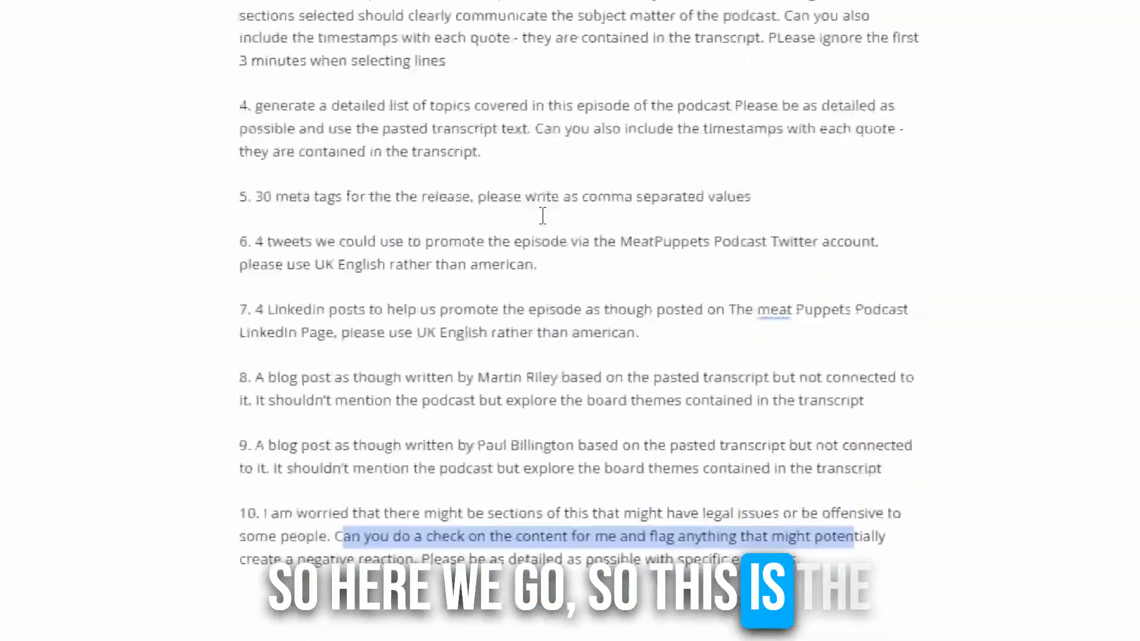
{"action": "scroll", "coordinate": [561, 379], "scroll_direction": "up", "scroll_amount": 10}
{"action": "scroll", "coordinate": [560, 378], "scroll_direction": "down", "scroll_amount": 5}
{"action": "scroll", "coordinate": [560, 379], "scroll_direction": "up", "scroll_amount": 5}
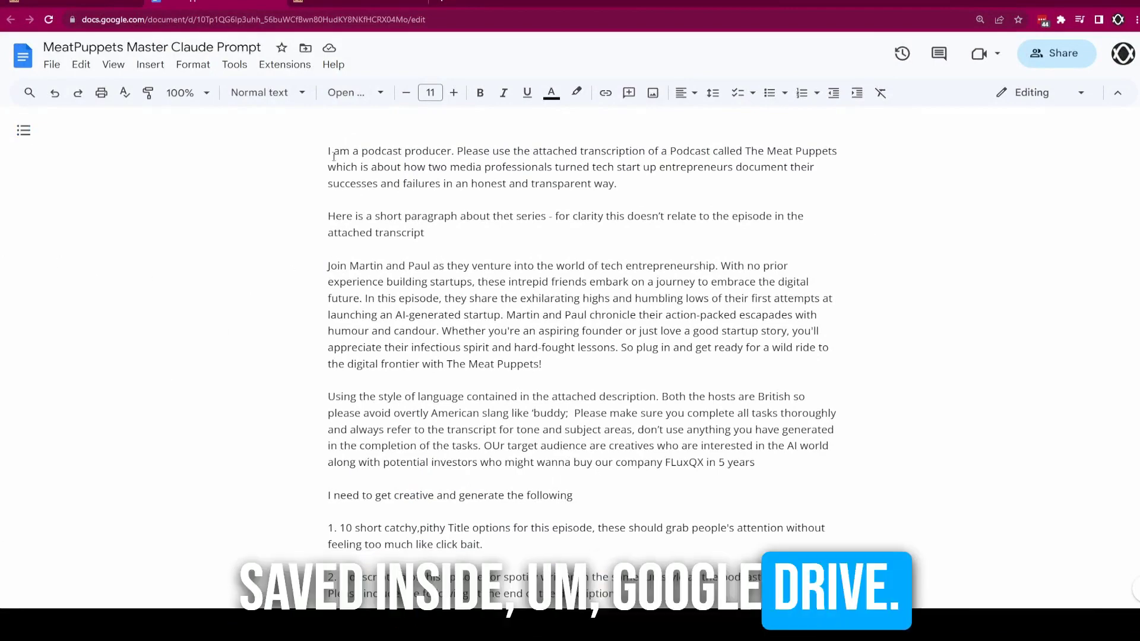
{"action": "left_click_drag", "start_coordinate": [329, 150], "coordinate": [711, 538]}
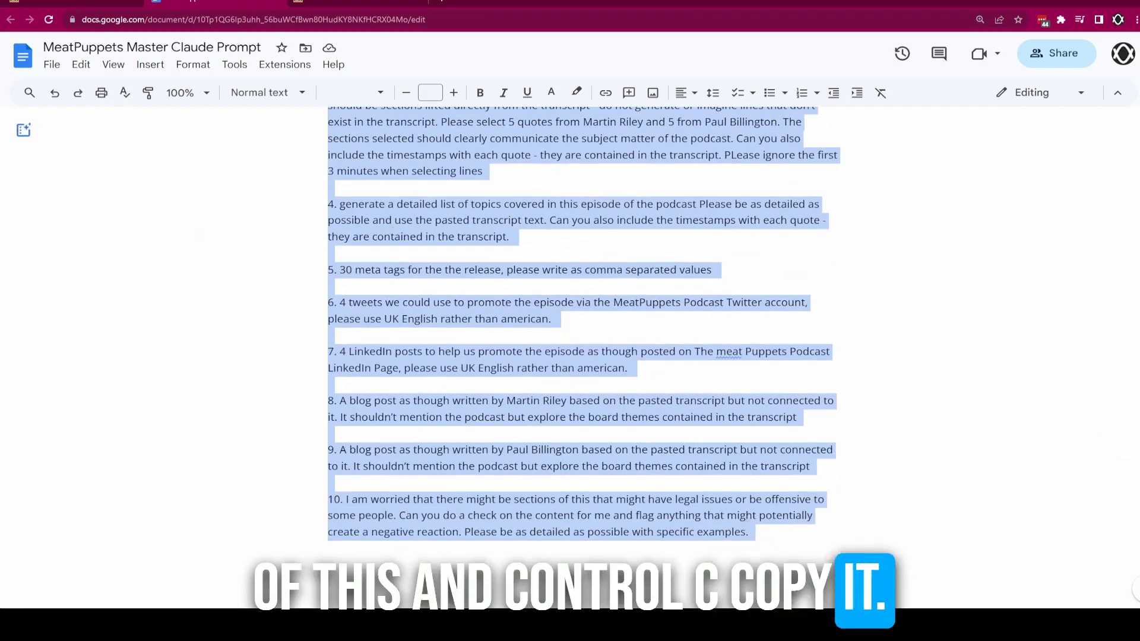
{"action": "left_click", "coordinate": [322, 2]}
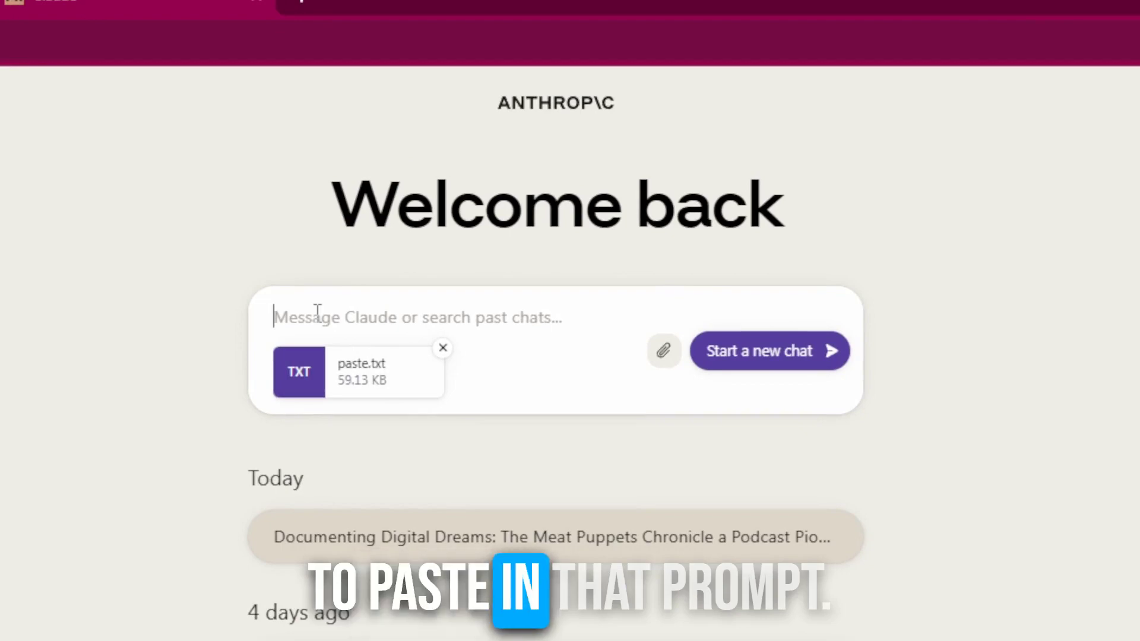
- Paste the marketing prompt alongside the attached paste.txt transcript and send it to Claude
{"action": "key", "text": "ctrl+v"}
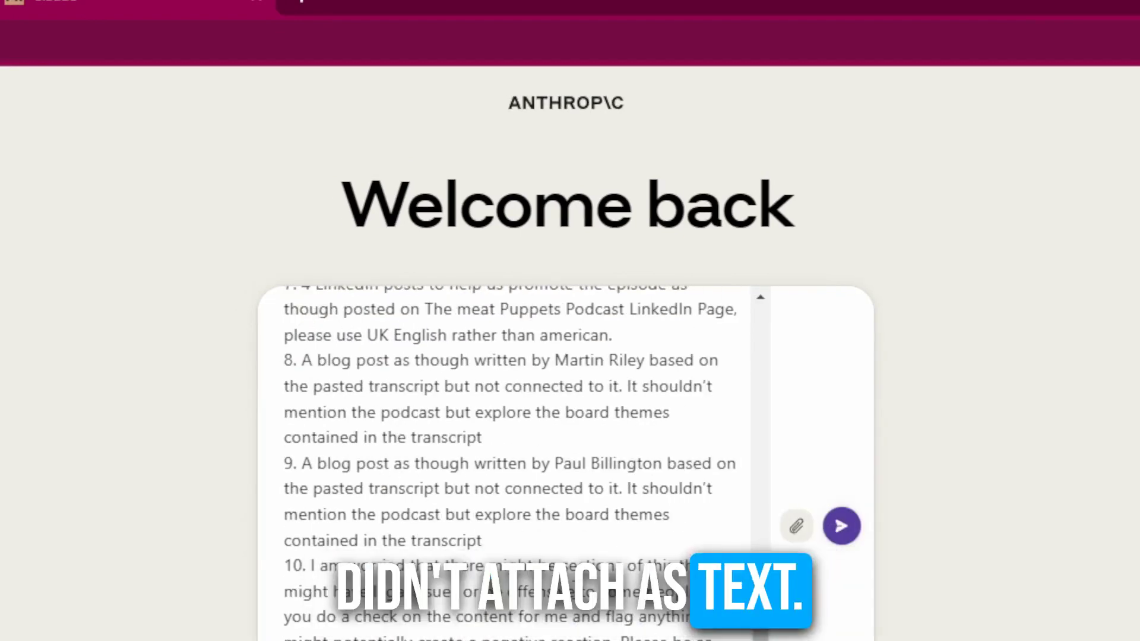
{"action": "scroll", "coordinate": [505, 463], "scroll_direction": "up", "scroll_amount": 15}
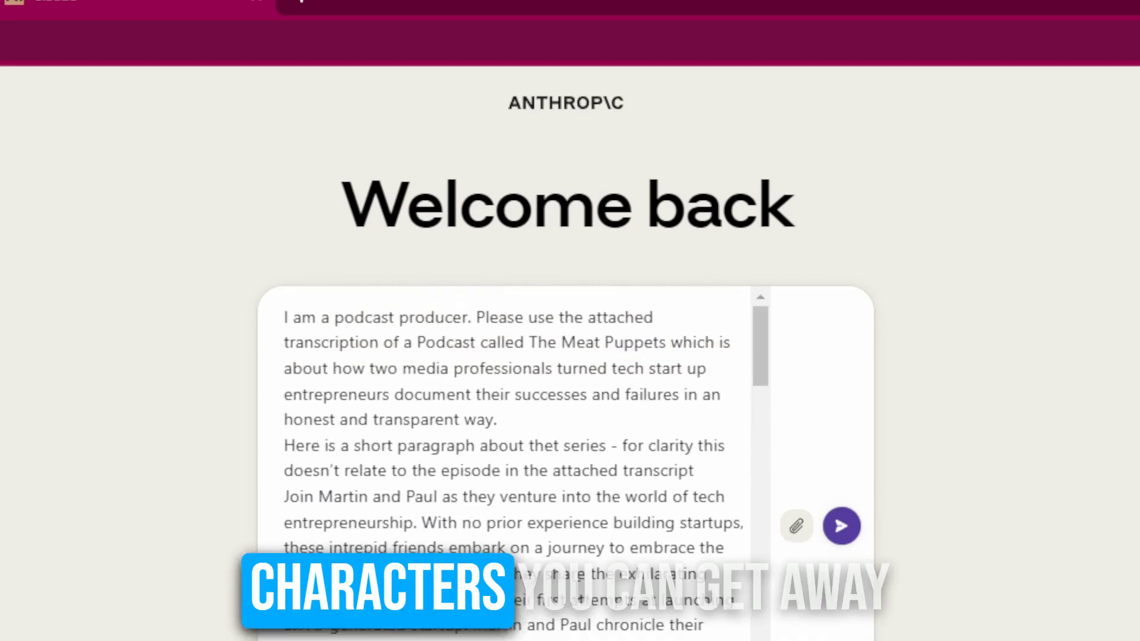
{"action": "scroll", "coordinate": [554, 636], "scroll_direction": "down", "scroll_amount": 12}
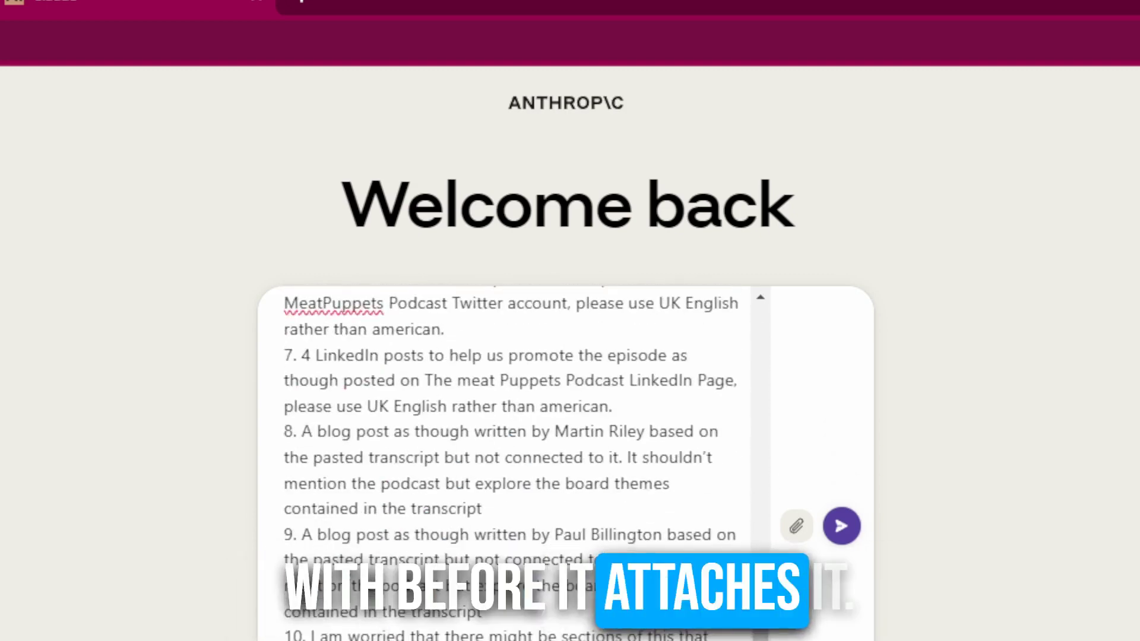
{"action": "scroll", "coordinate": [510, 463], "scroll_direction": "up", "scroll_amount": 2}
{"action": "scroll", "coordinate": [510, 463], "scroll_direction": "down", "scroll_amount": 3}
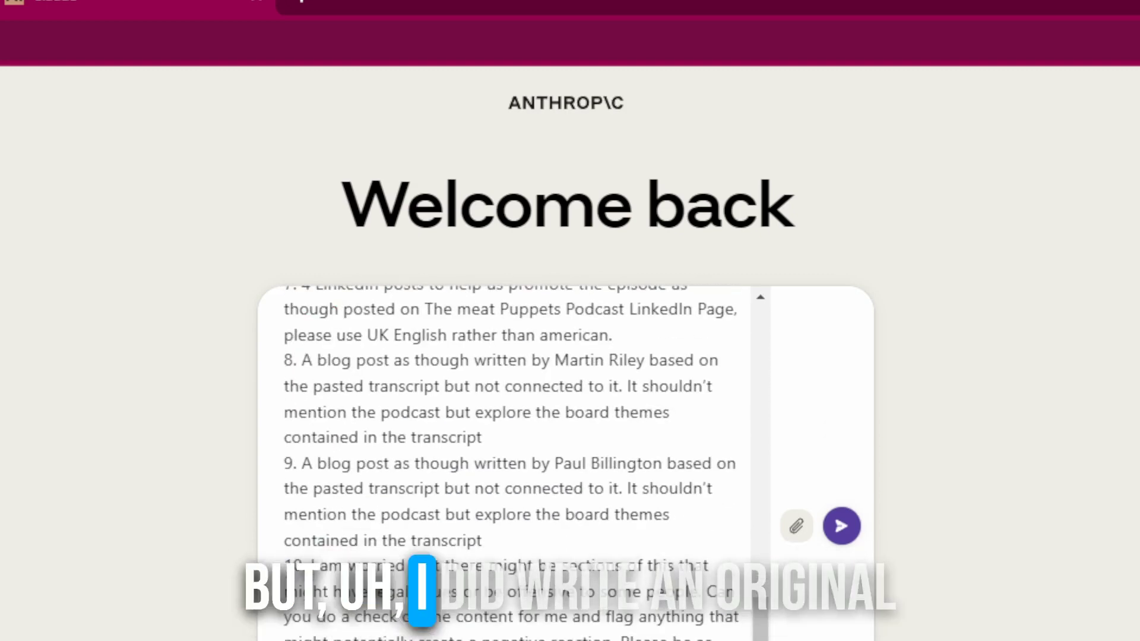
{"action": "left_click_drag", "start_coordinate": [730, 638], "coordinate": [366, 368]}
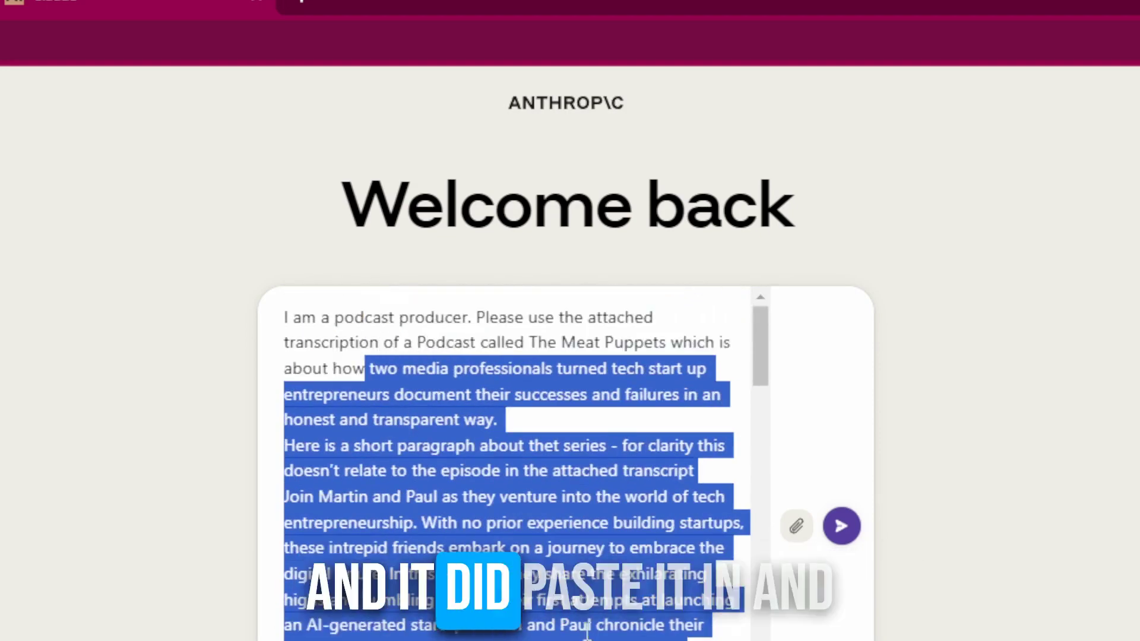
{"action": "scroll", "coordinate": [471, 466], "scroll_direction": "down", "scroll_amount": 15}
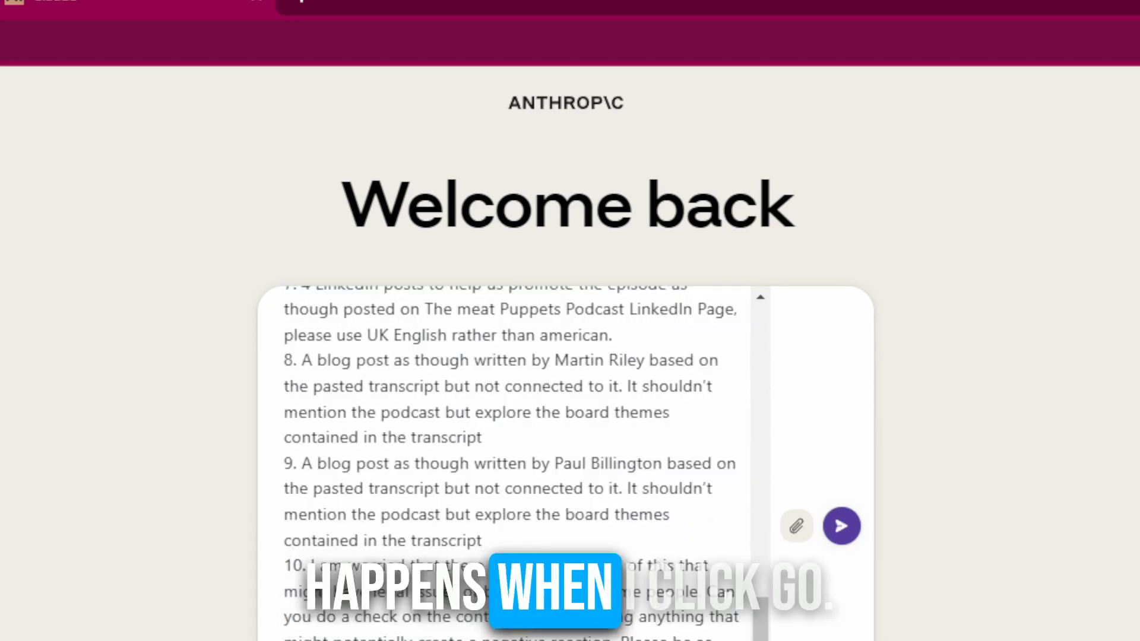
{"action": "left_click", "coordinate": [852, 537]}
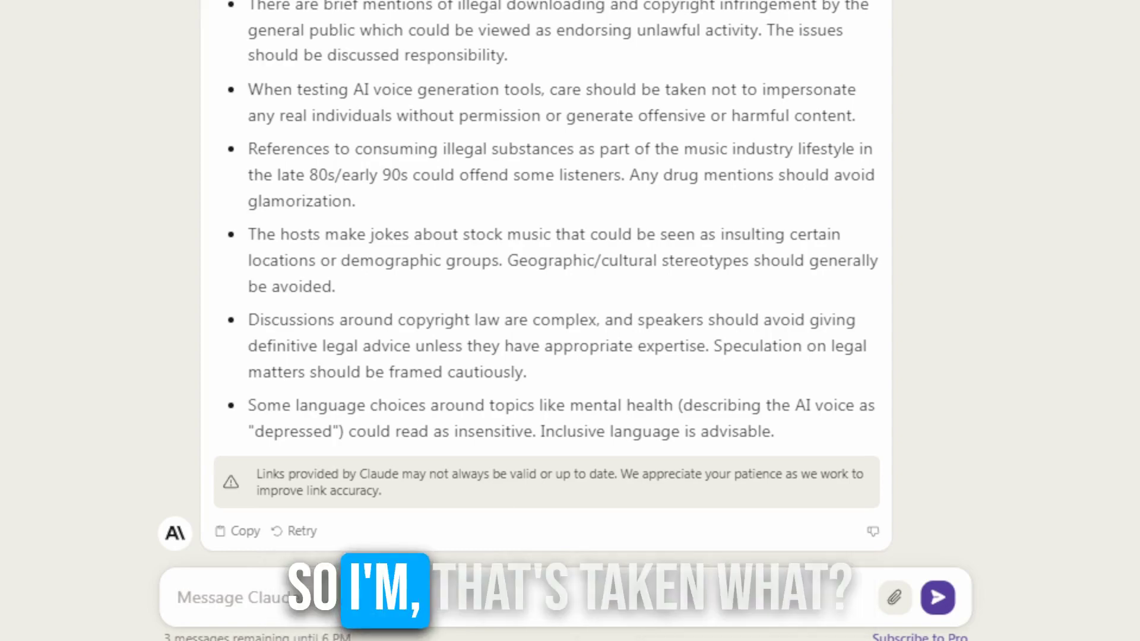
- Scroll back through Claude's reply to review the hashtagged tweets, LinkedIn posts and flagged legal issues
{"action": "scroll", "coordinate": [560, 219], "scroll_direction": "up", "scroll_amount": 10}
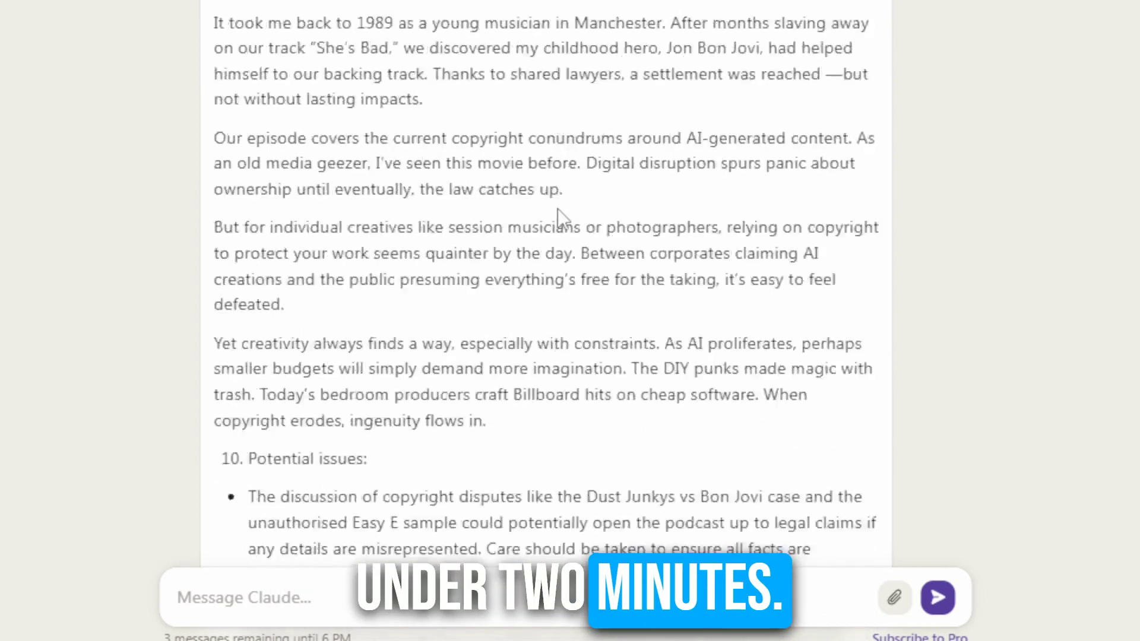
{"action": "scroll", "coordinate": [558, 208], "scroll_direction": "up", "scroll_amount": 20}
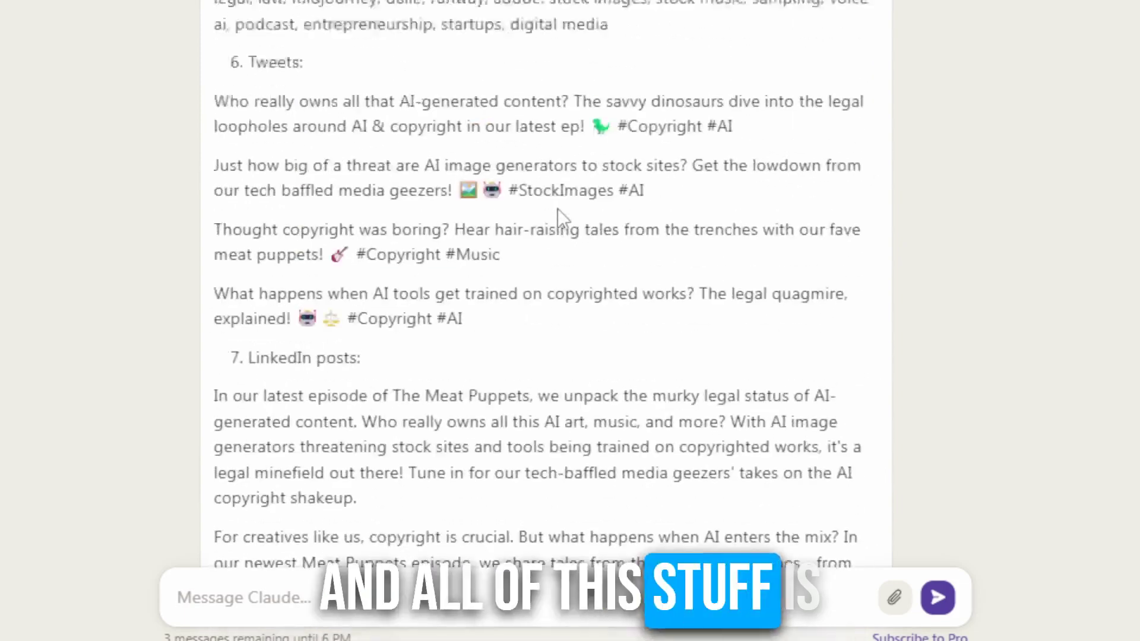